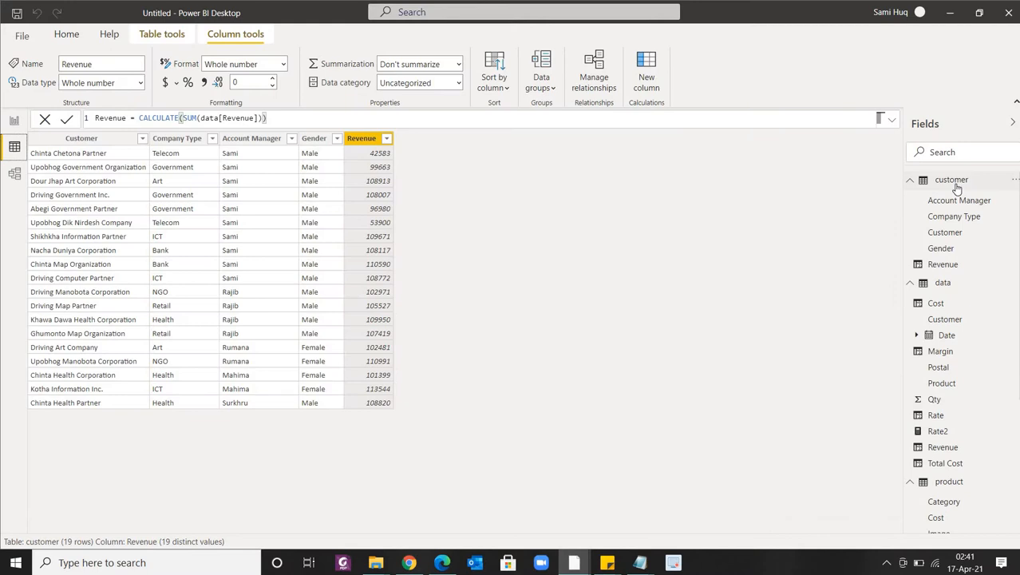
Review the formula of the customer table's calculated Revenue column and switch to the report view
click(952, 182)
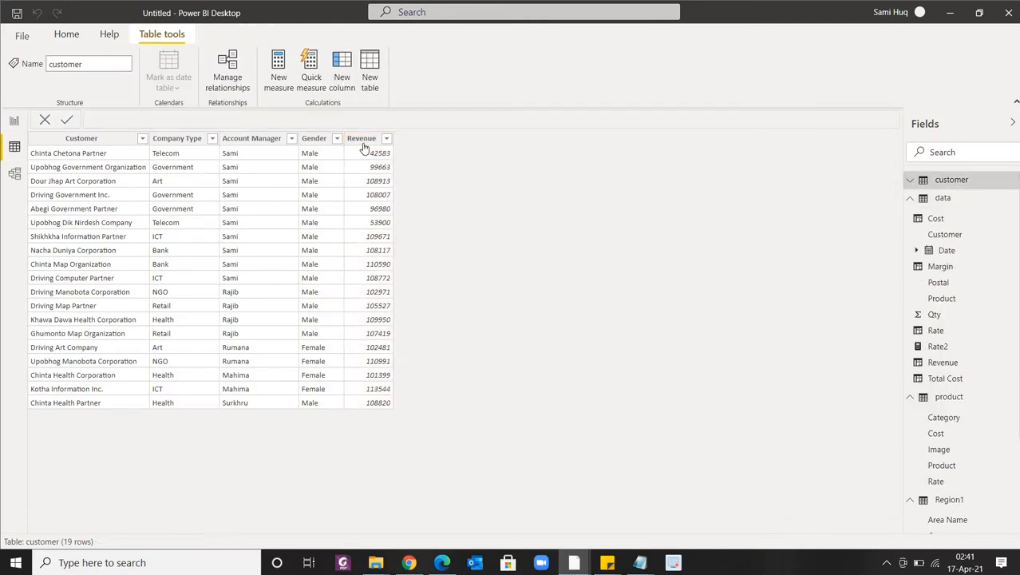
click(361, 139)
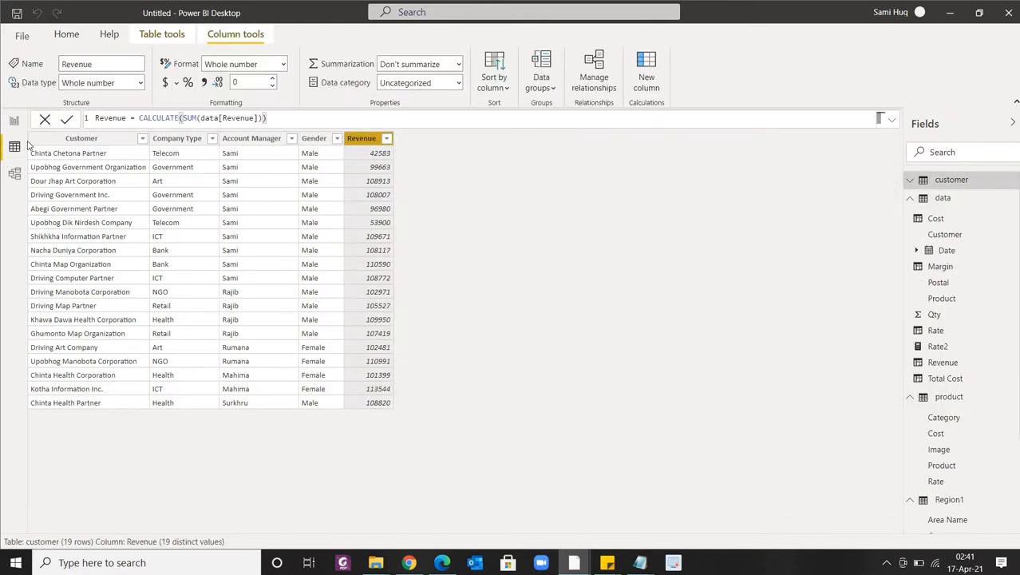
click(14, 122)
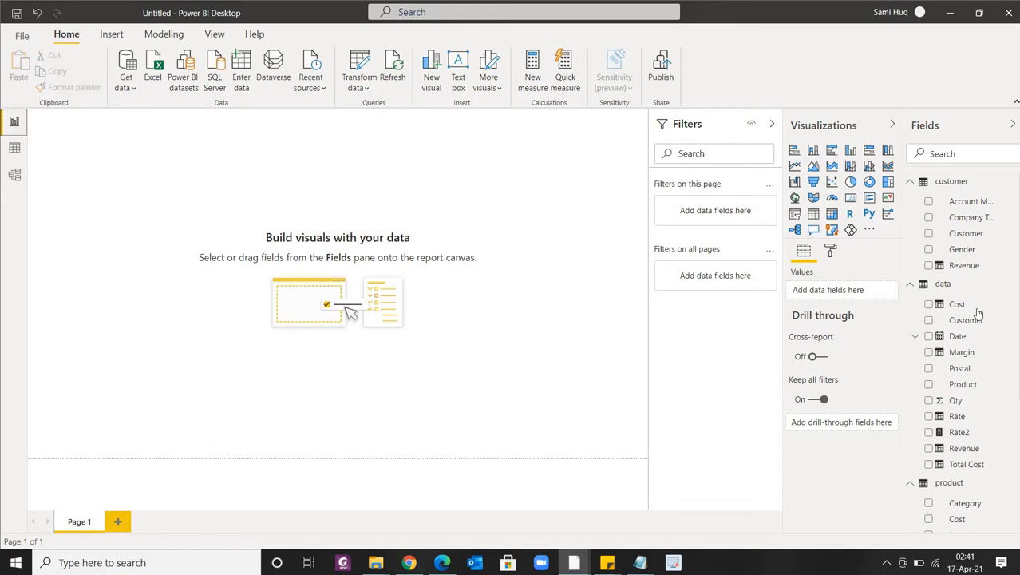
Build a table visual with Customer and Revenue from the data table and enlarge it to show all rows
click(929, 322)
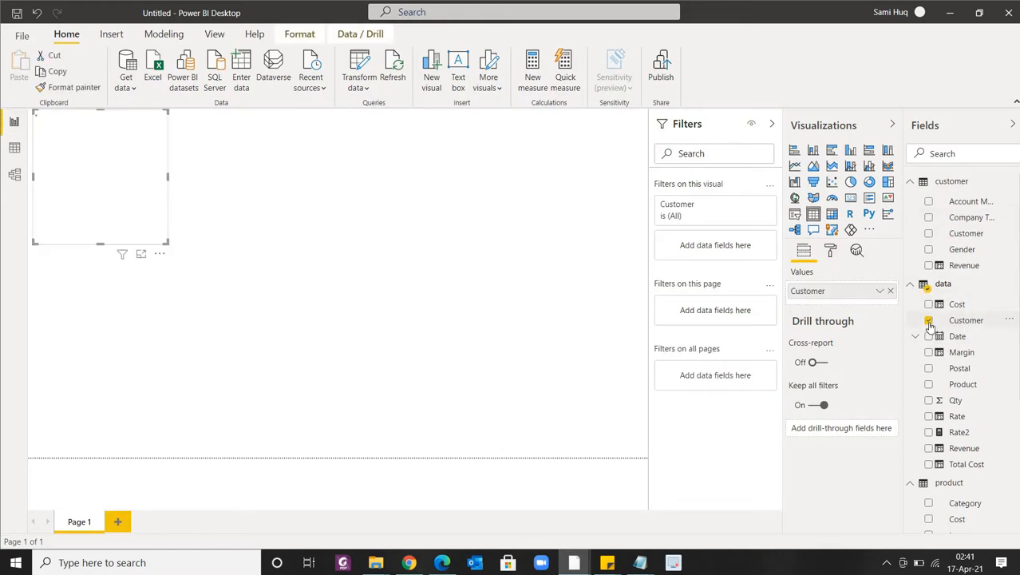
click(929, 449)
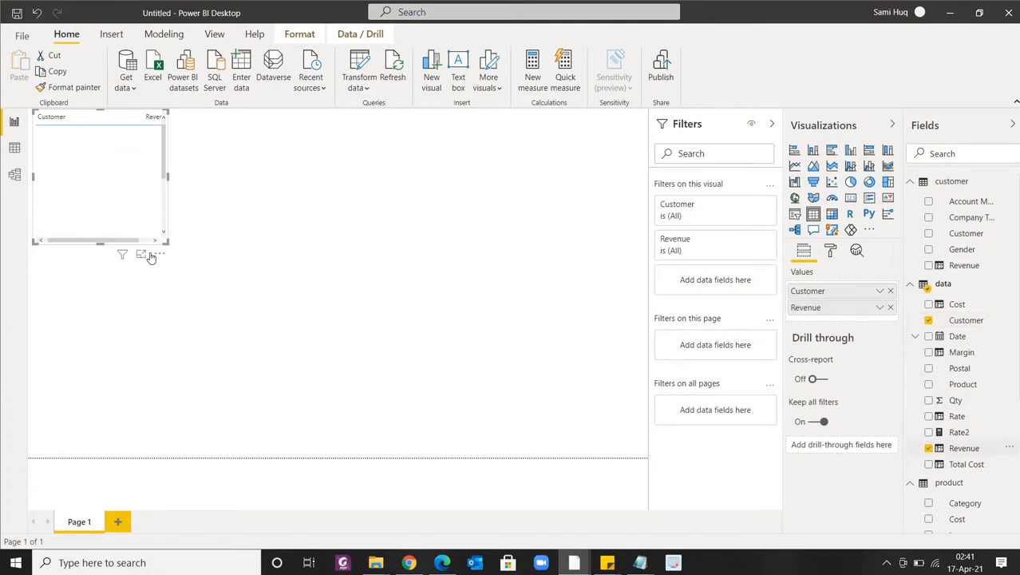
drag(165, 241, 231, 324)
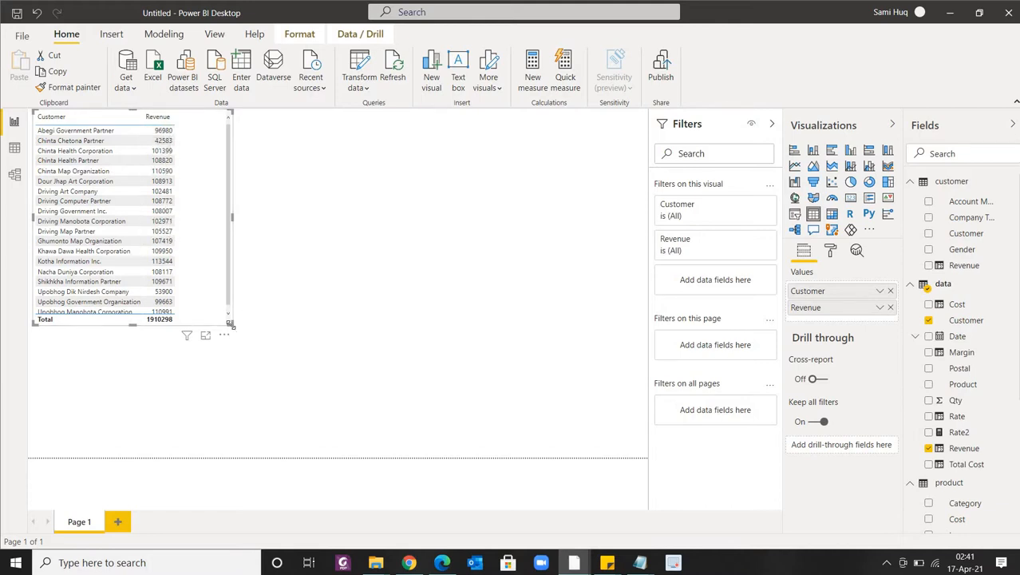
drag(231, 323, 266, 345)
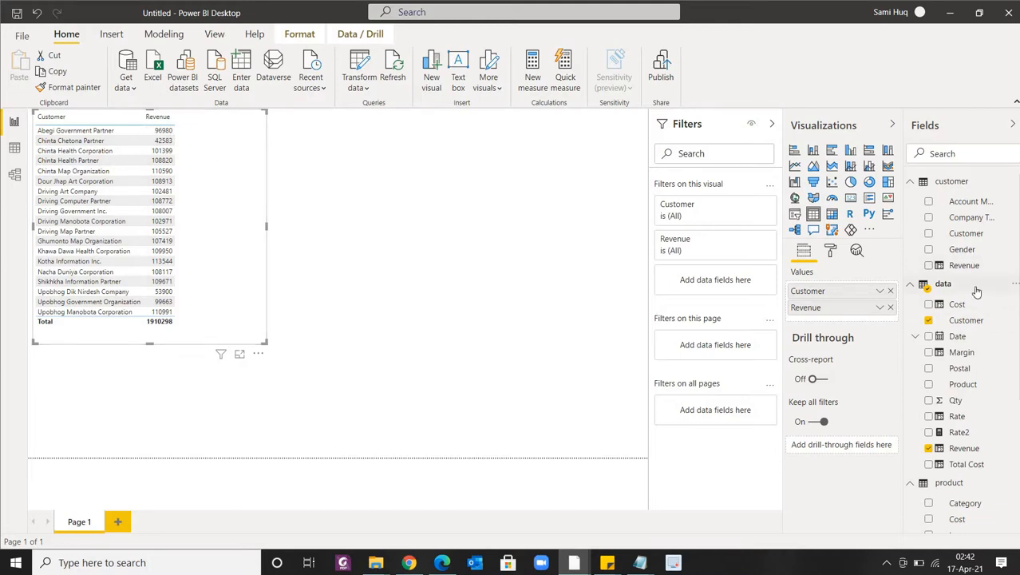
Create a measure named Revenue Box in the data table, with the formula beginning CALCULATE(SUM(data[Revenue])
click(1010, 287)
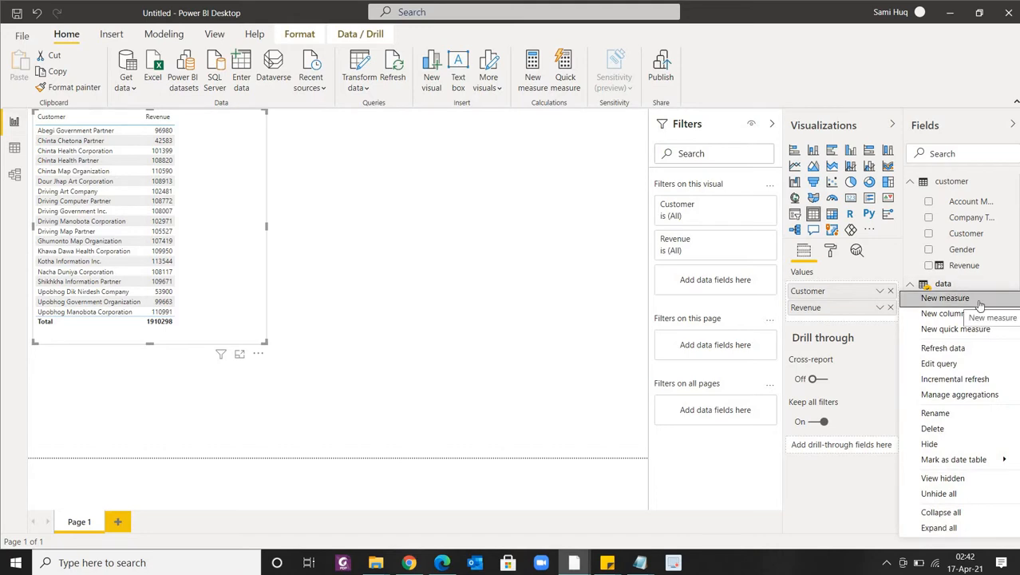
click(580, 256)
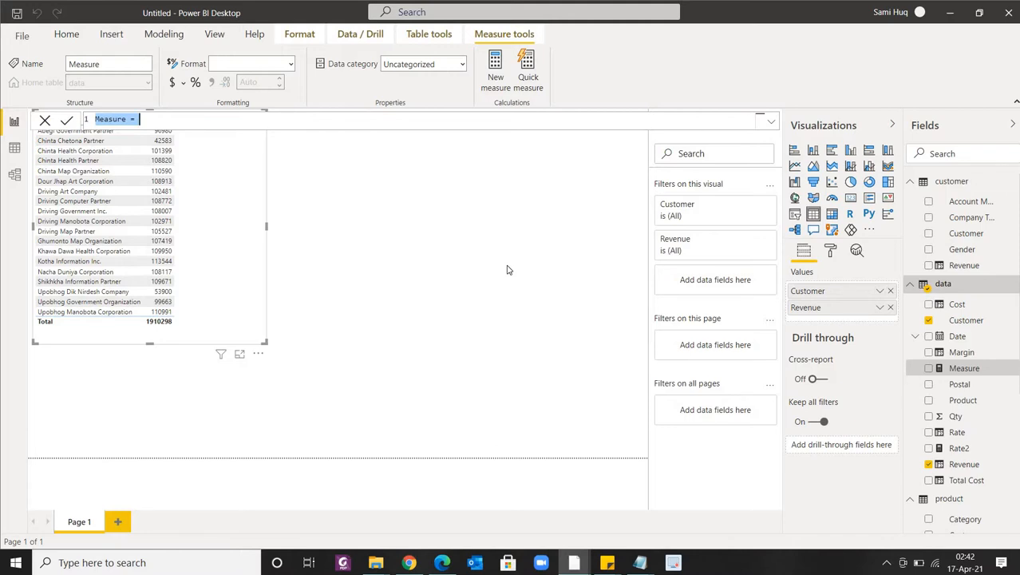
text(Revenue )
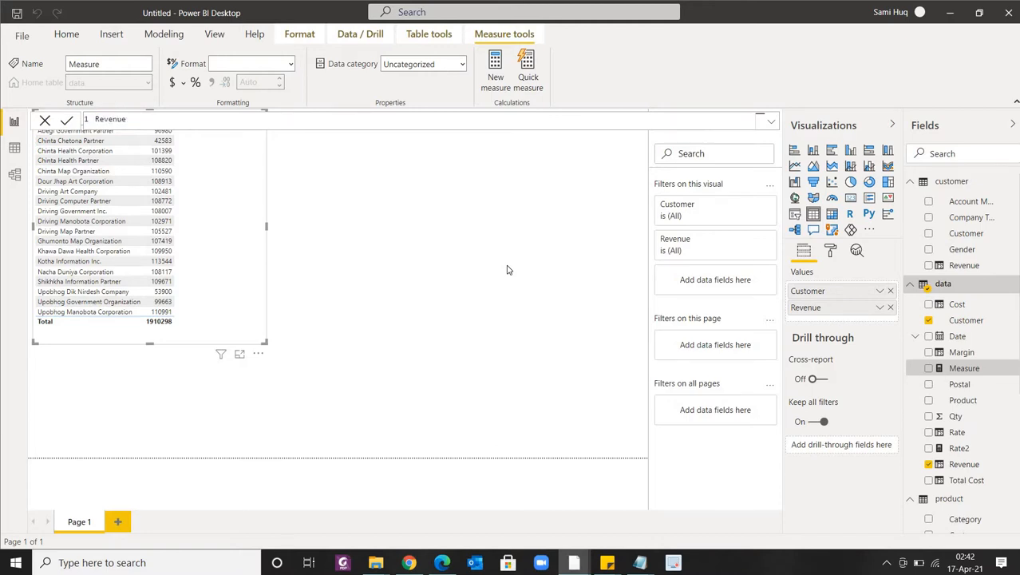
text(Box=cal)
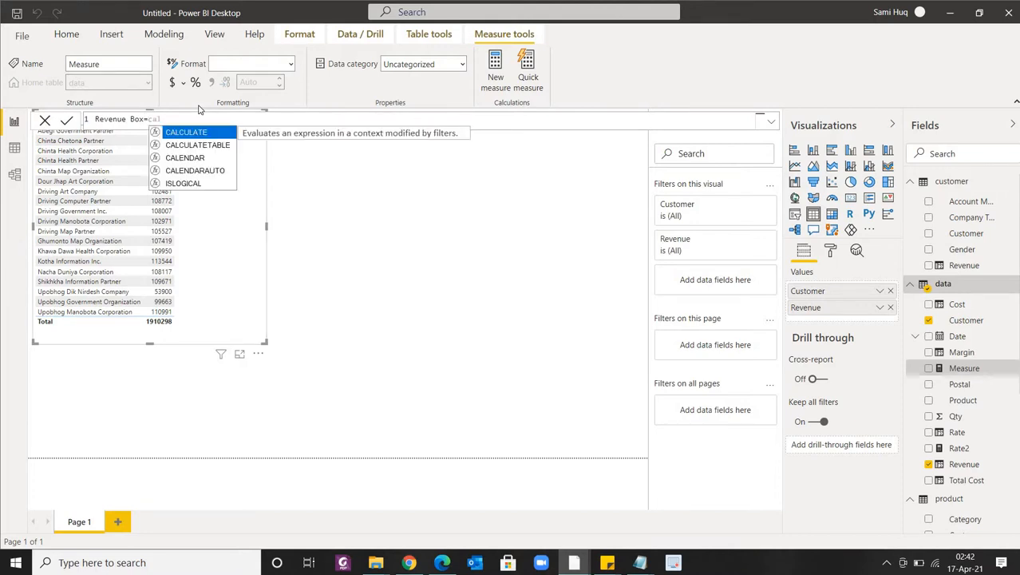
key(Tab)
text(sum)
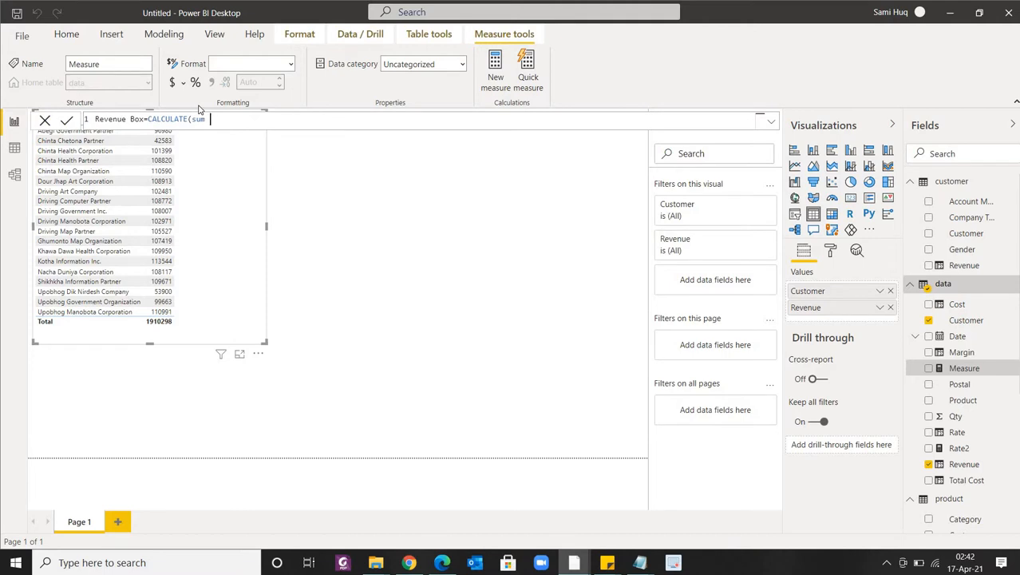
key(Tab)
text(re)
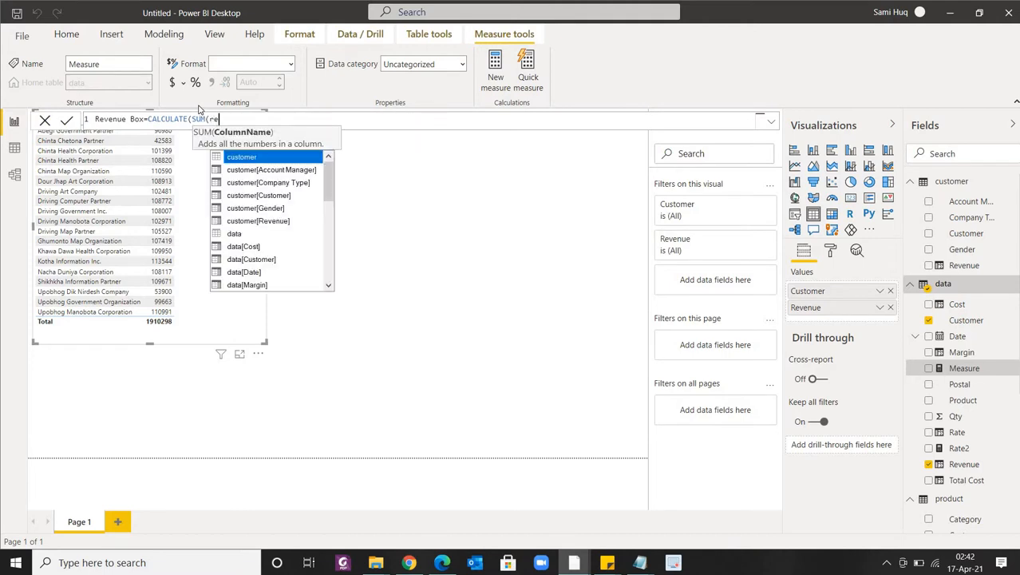
text(ve)
key(Down)
key(Tab)
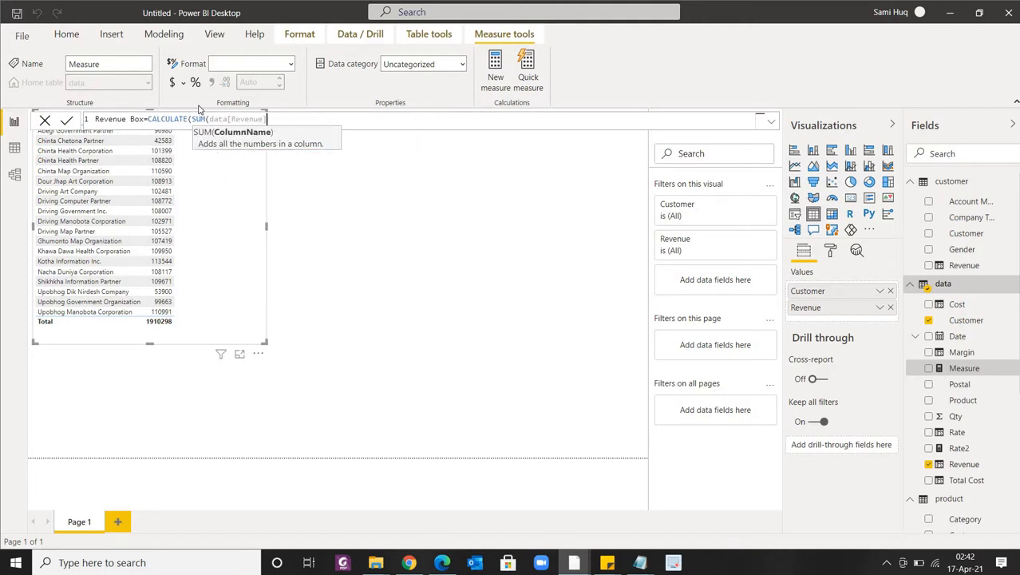
text())
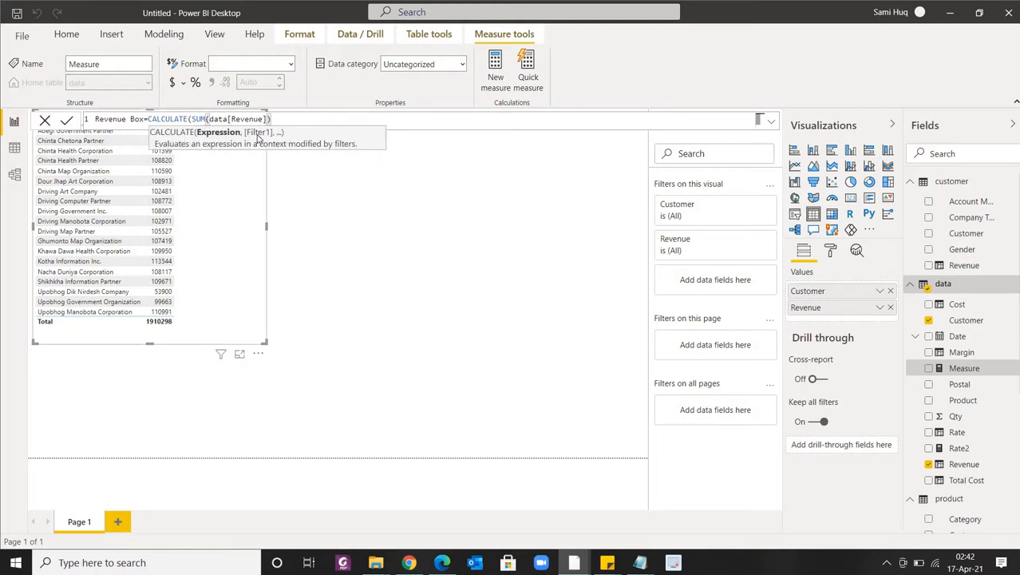
Complete the Revenue Box formula with the filter argument FILTER(data,data[Product]="Box") and commit the measure
text(,)
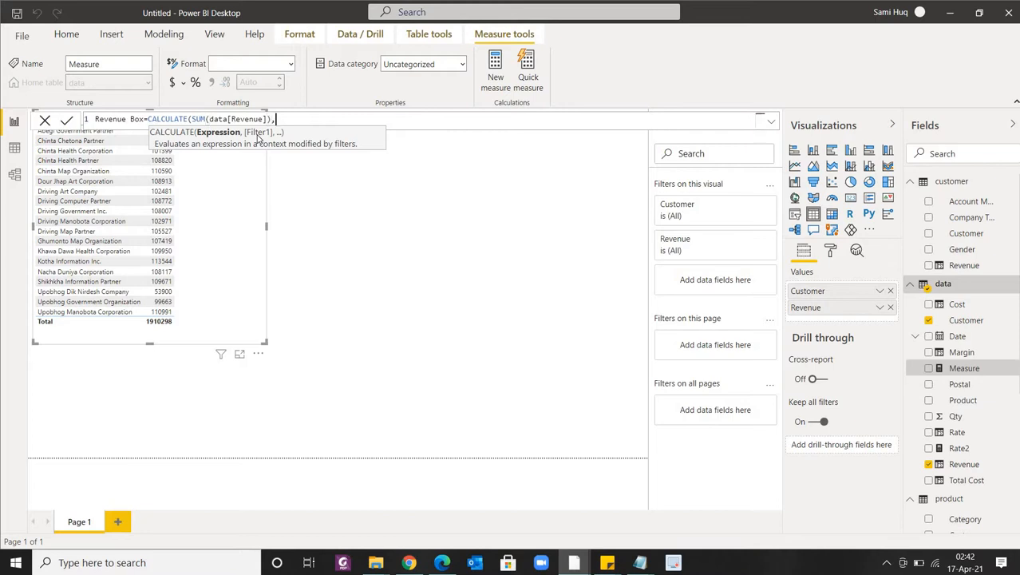
text(fil)
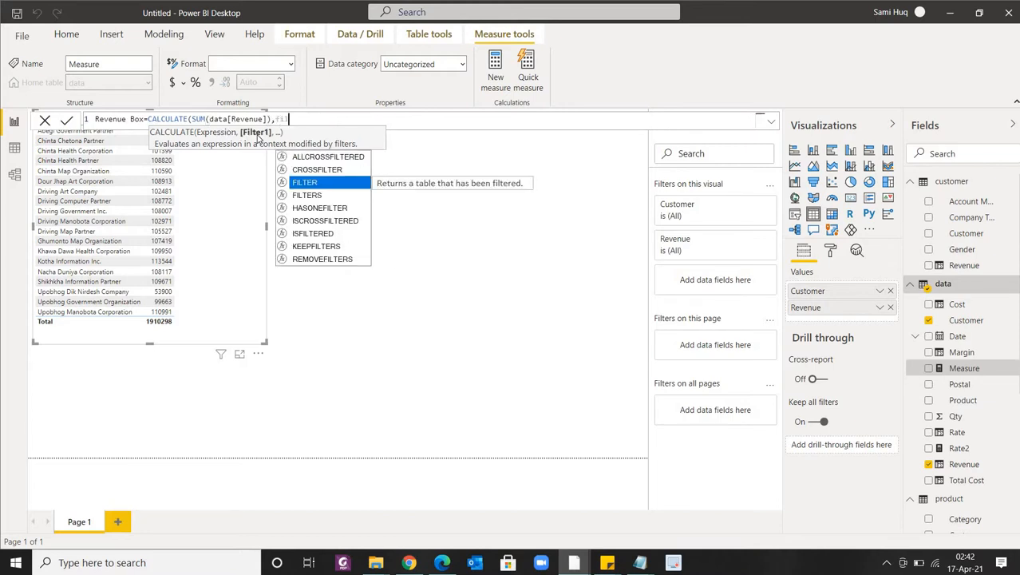
key(Tab)
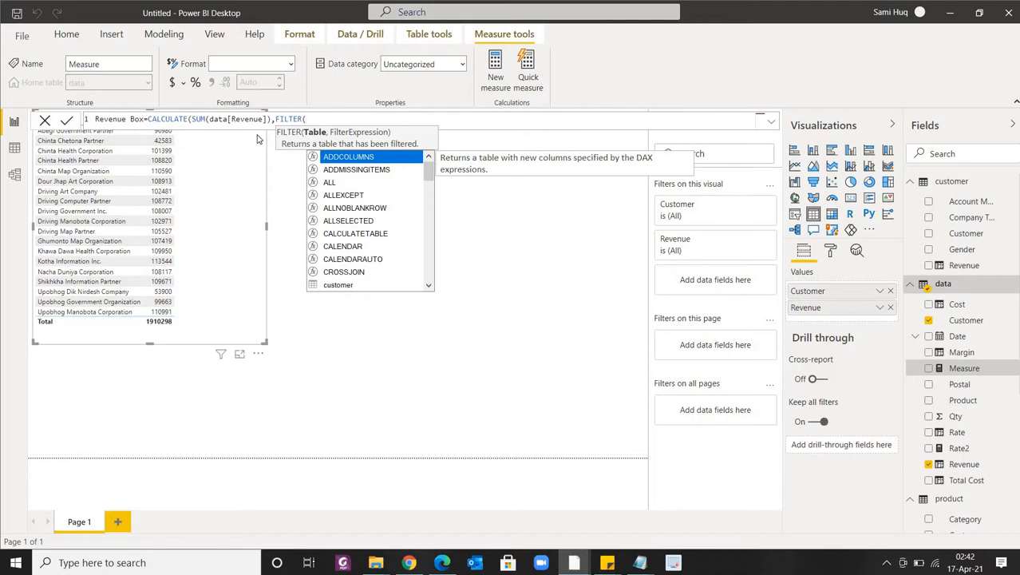
text(data)
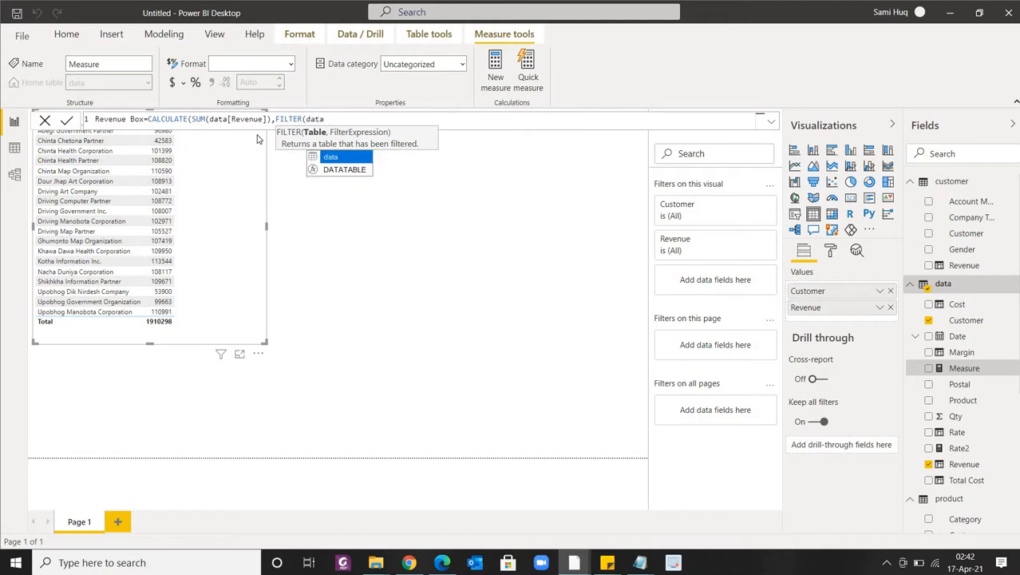
key(Tab)
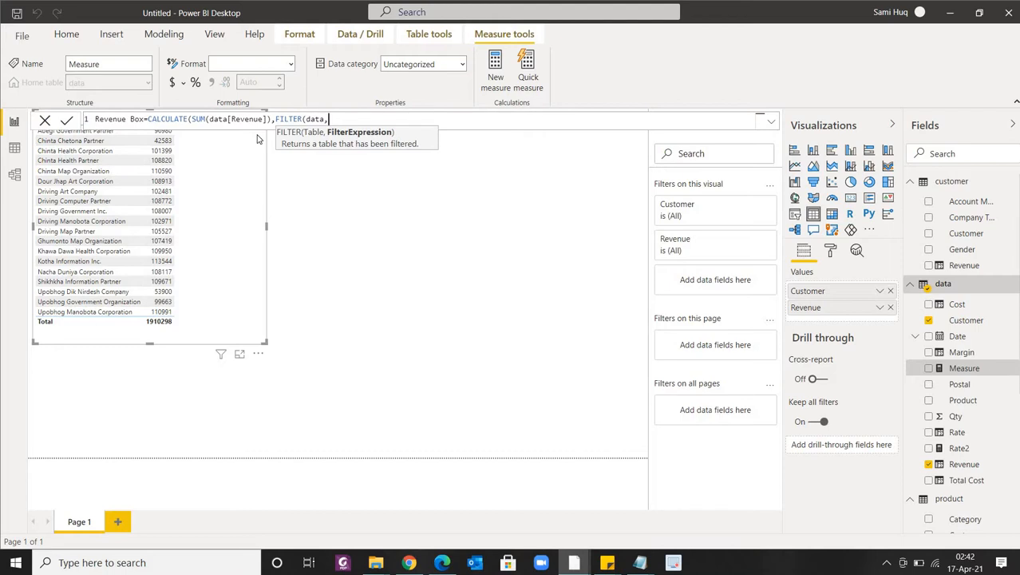
text(,prod)
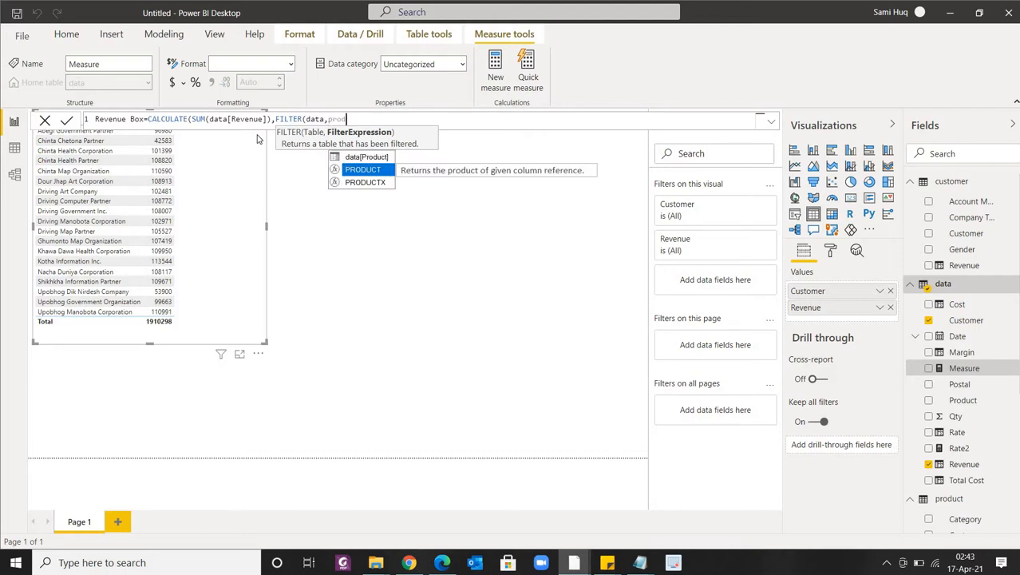
key(Up)
key(Tab)
text(=)
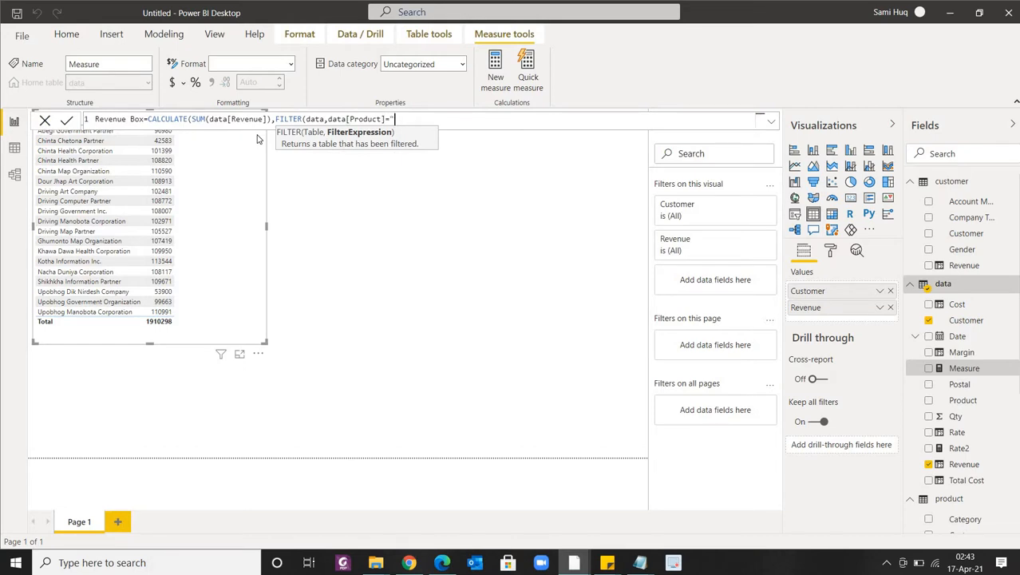
text("Box"))
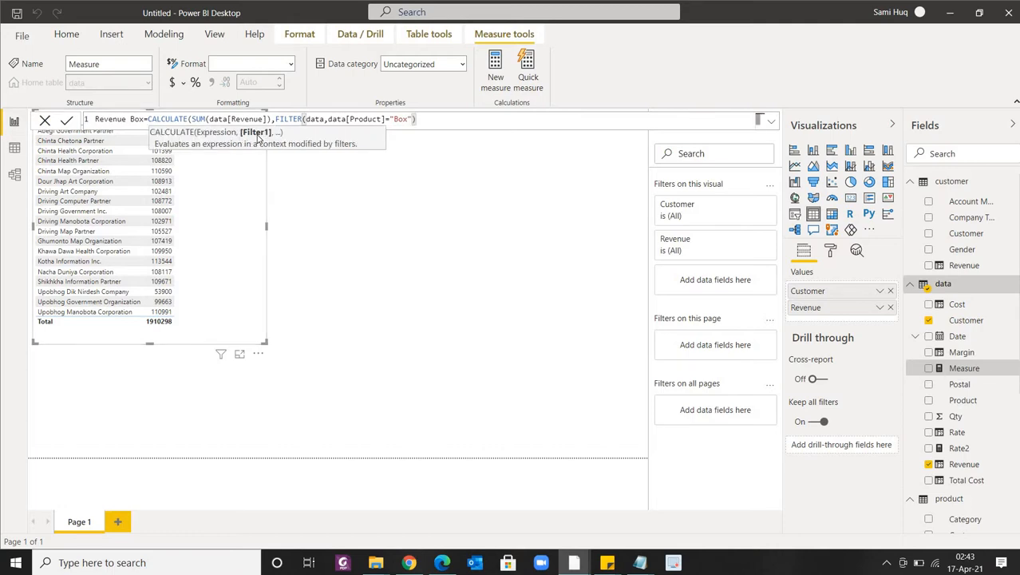
text())
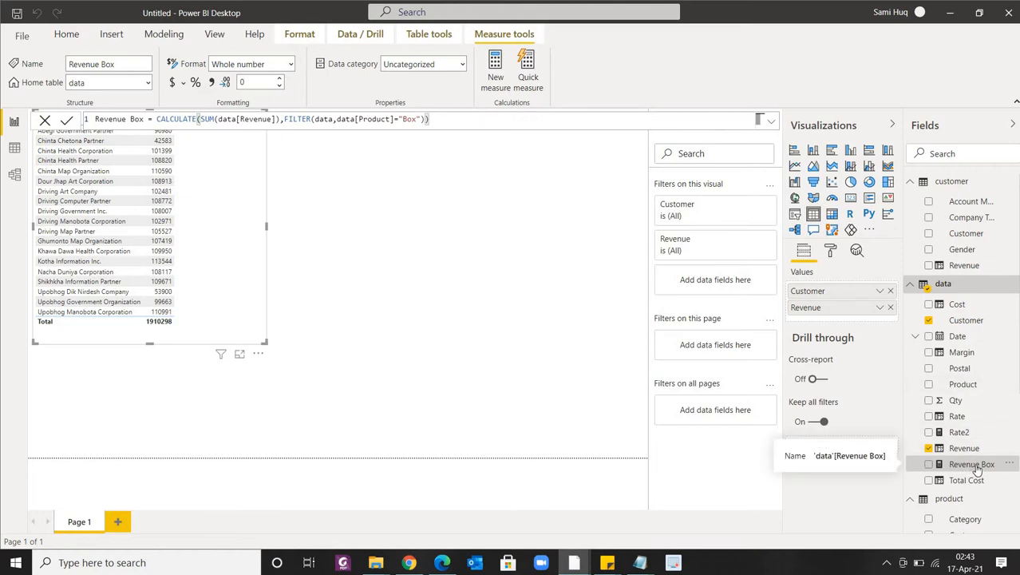
Add the Revenue Box measure to the table visual and move the visual inward on the page
drag(977, 470, 246, 221)
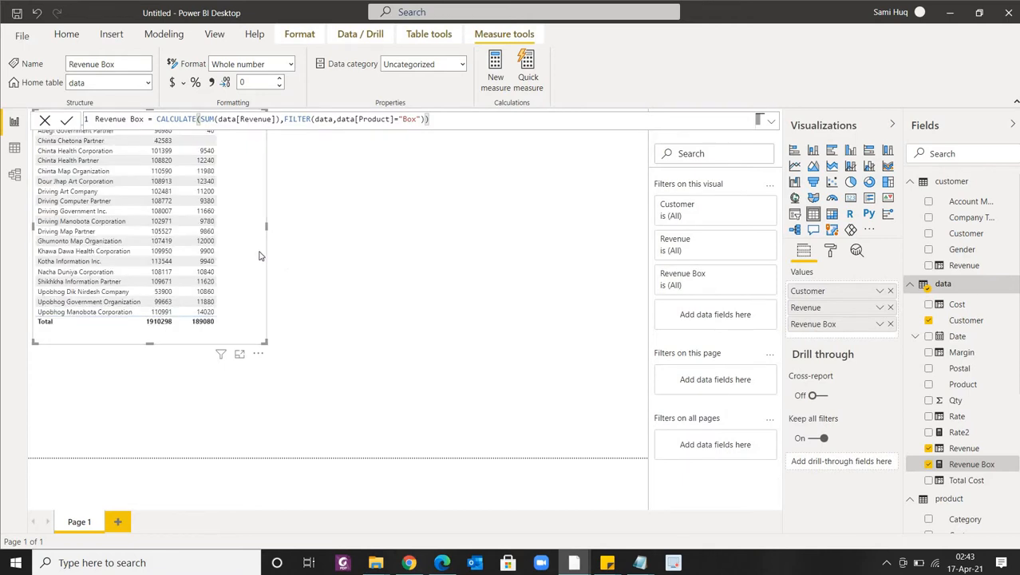
drag(263, 265, 276, 300)
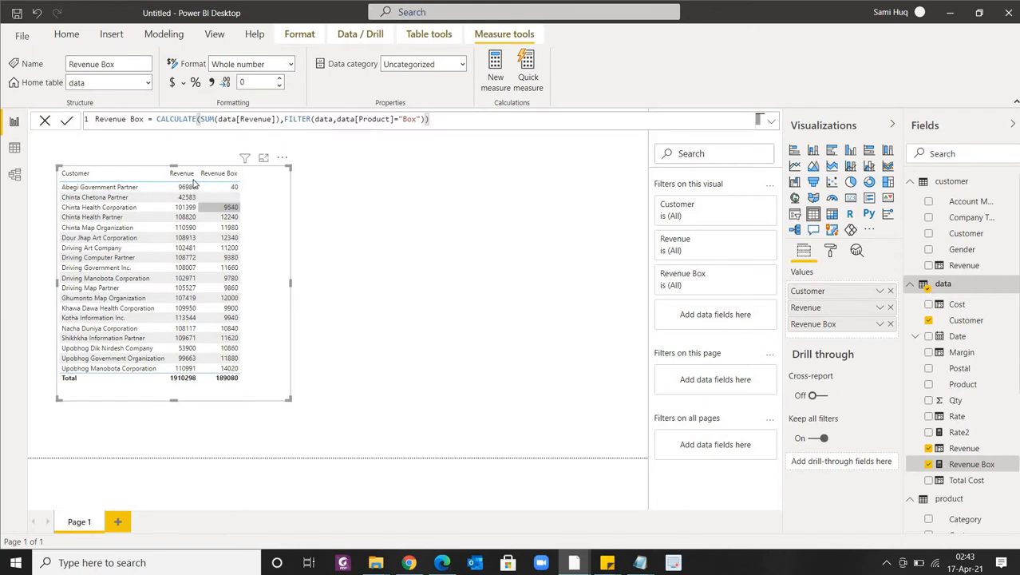
Duplicate the table beside the original as a widened matrix with Customer rows, Product columns and Revenue as the only value
click(282, 229)
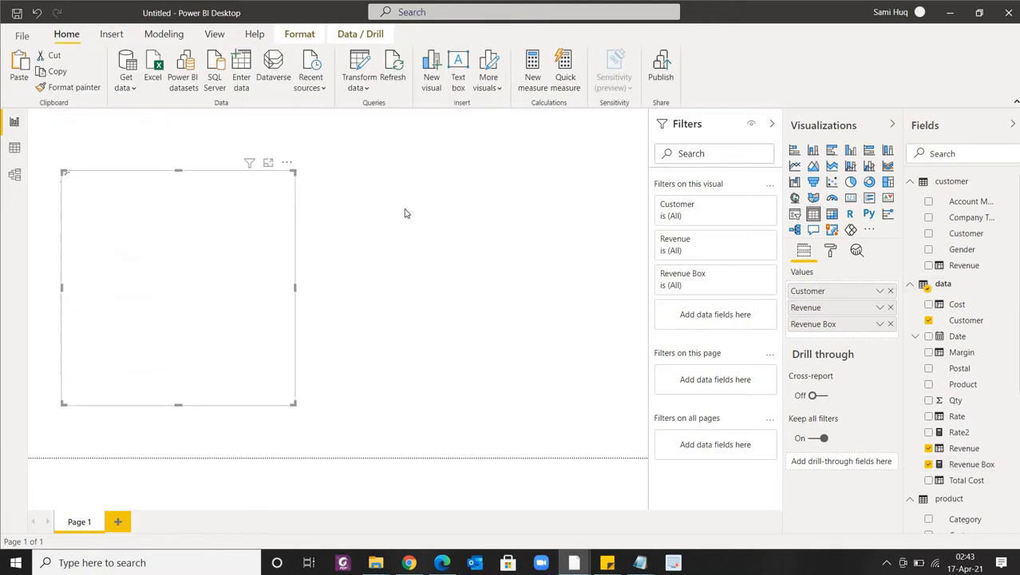
drag(477, 208, 488, 221)
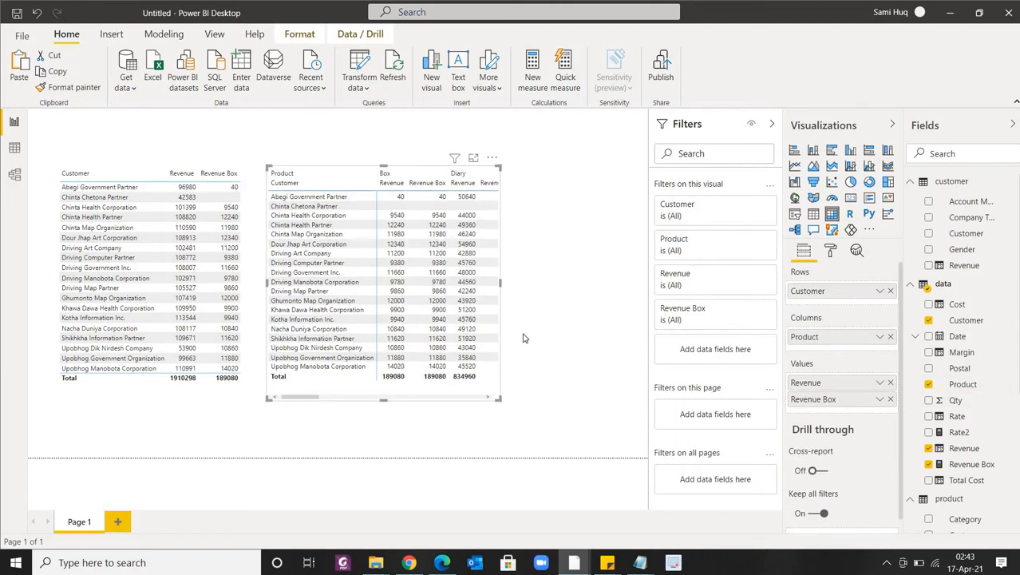
drag(496, 396, 603, 411)
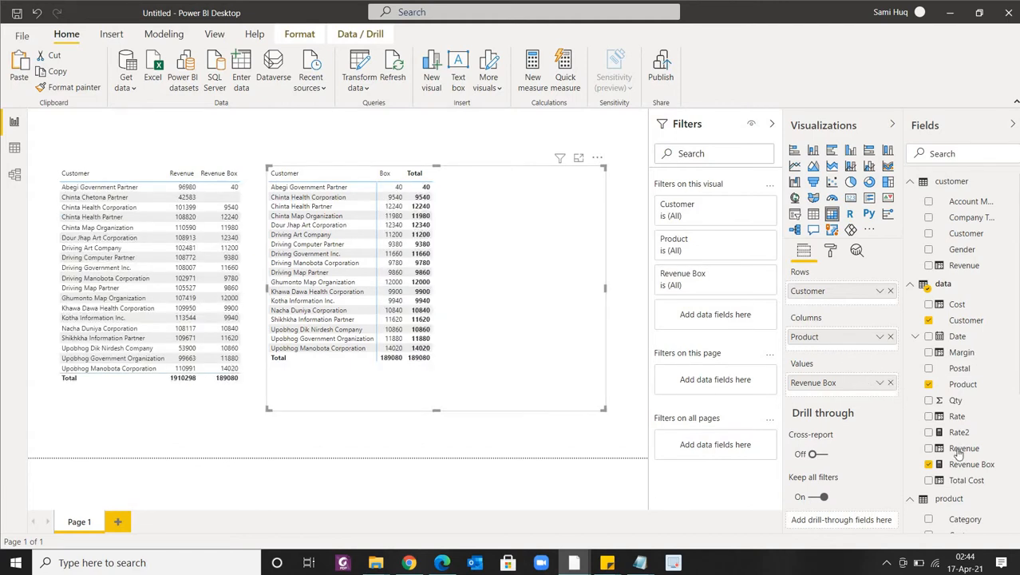
drag(963, 451, 890, 385)
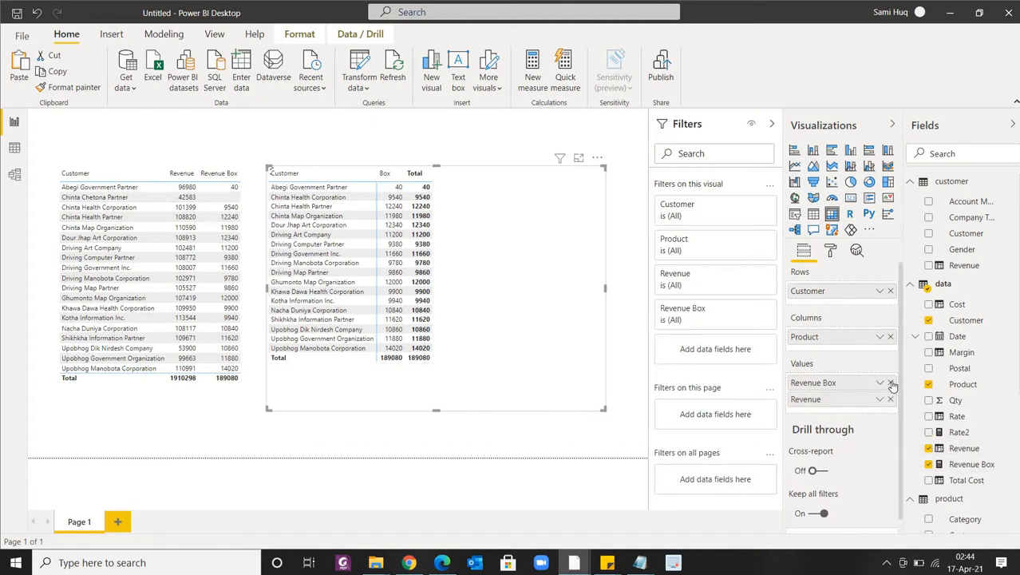
click(890, 383)
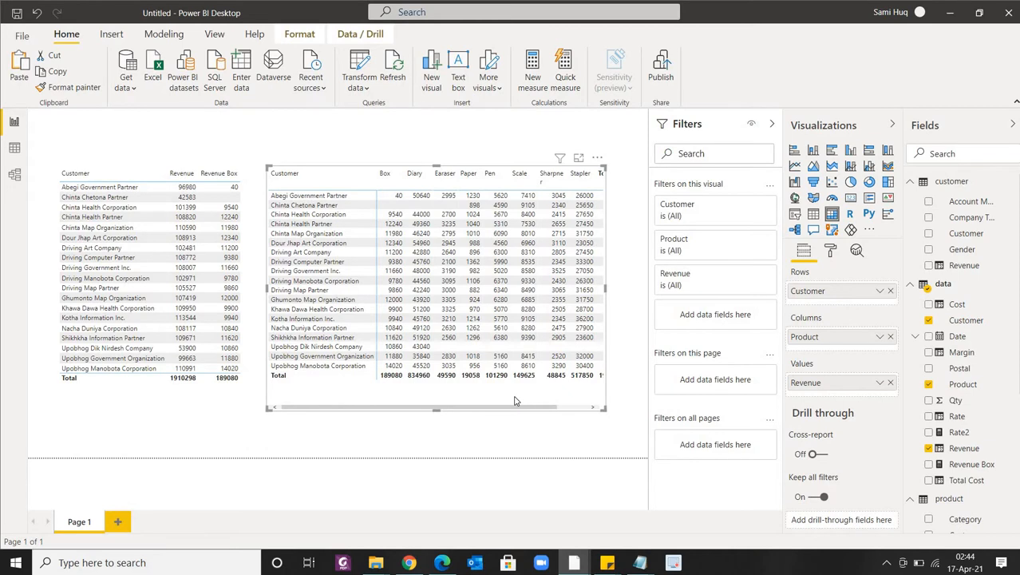
Delete the matrix and the original table visual from the page
key(Delete)
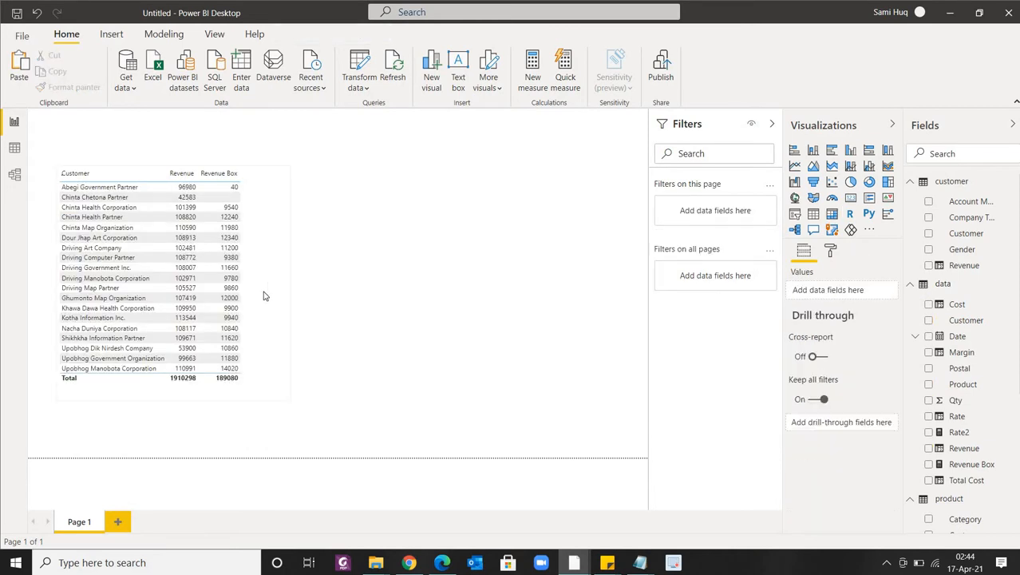
click(264, 295)
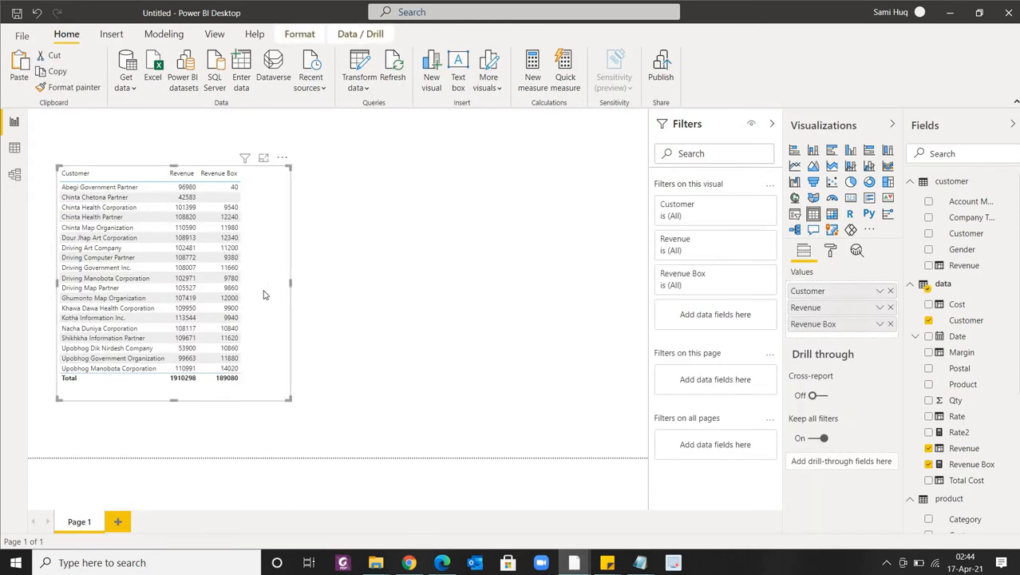
key(Delete)
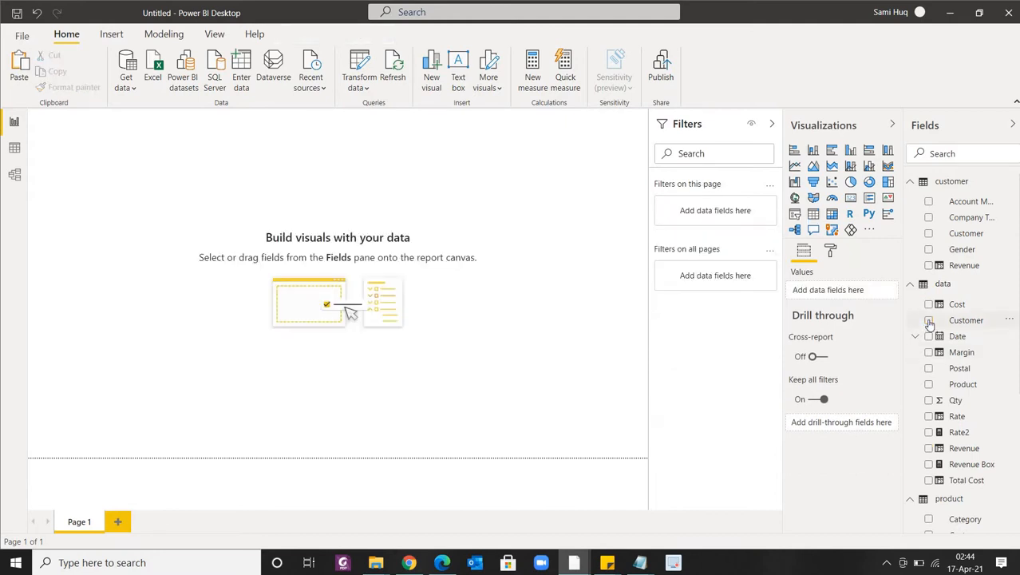
Create an enlarged table visual with the data table's Customer, Total Cost and Qty fields
click(928, 320)
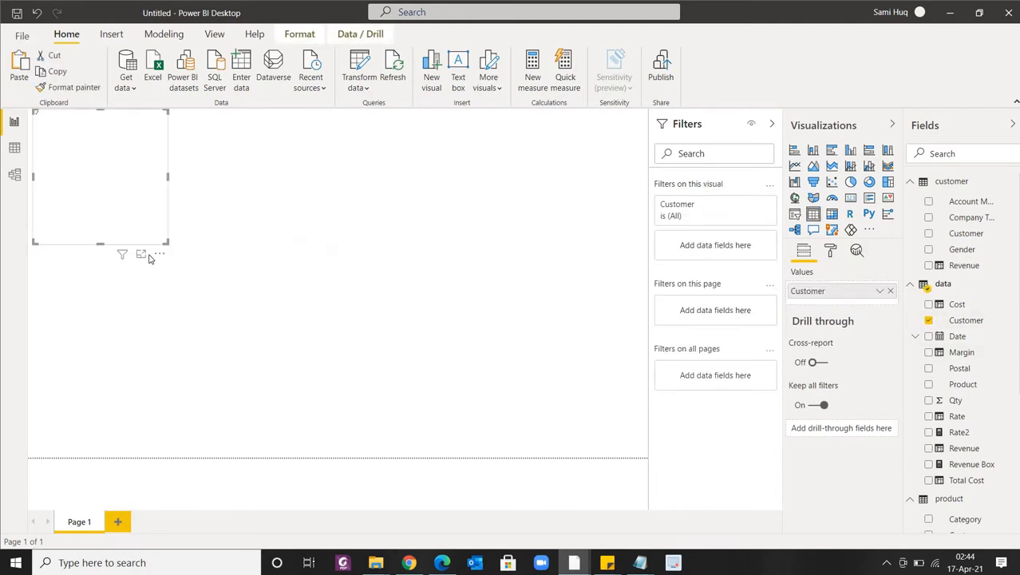
drag(168, 242, 271, 330)
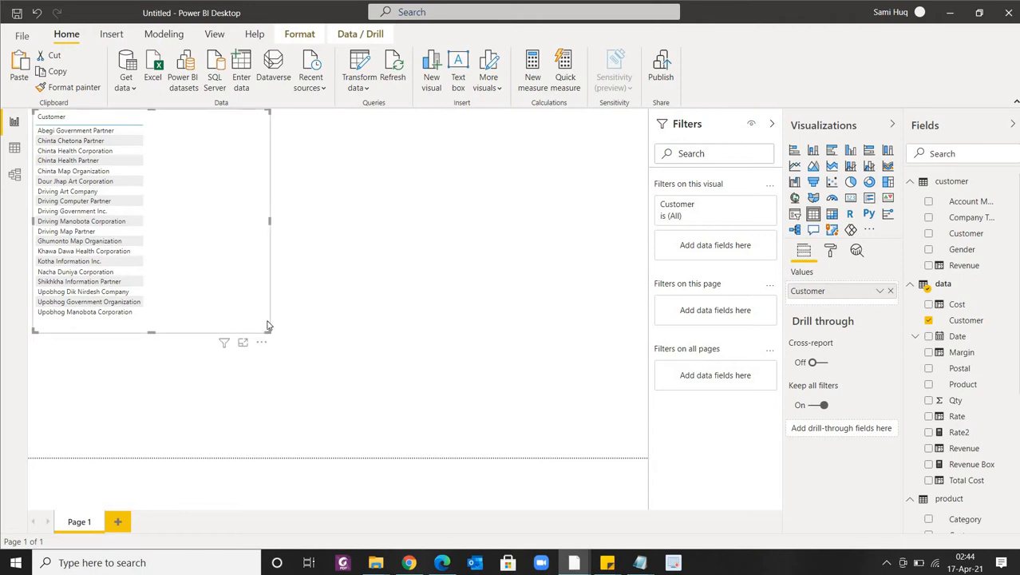
click(929, 480)
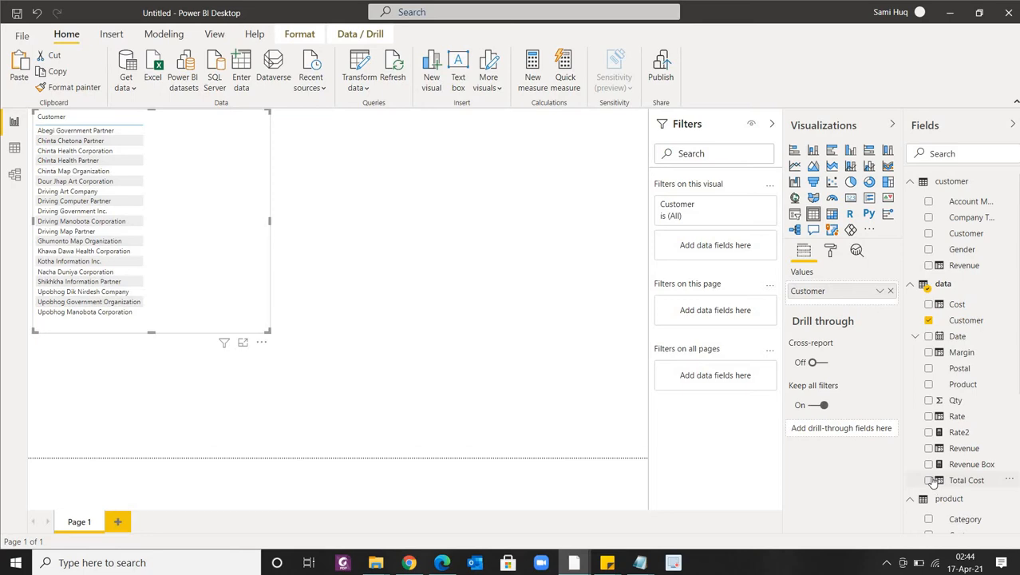
click(929, 400)
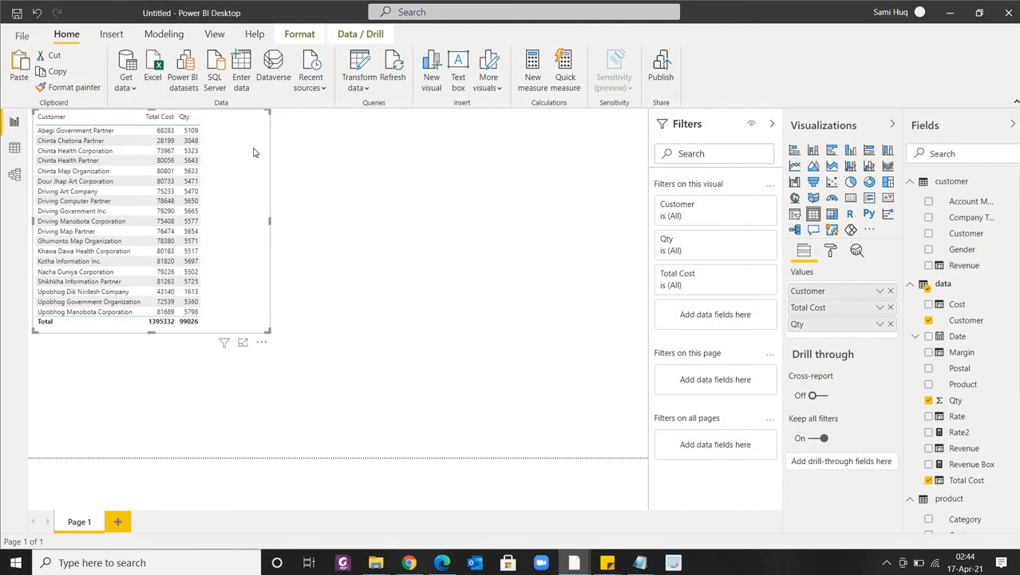
Start a new measure in the data table named Customer Avg Cost Rate with CALCULATE(SUM(data[Total Cost]) as the opening of its formula
click(1015, 287)
click(291, 178)
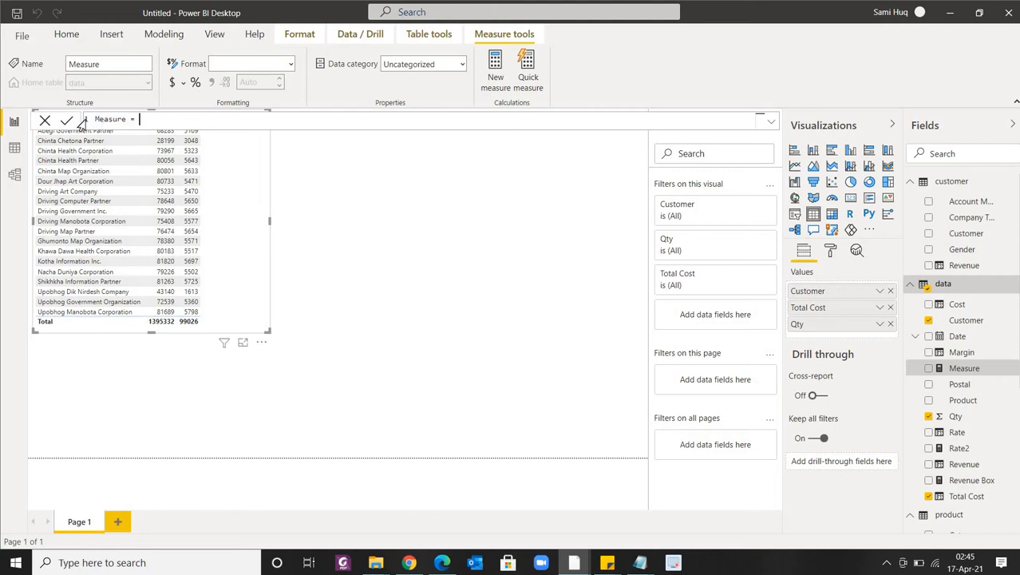
text(Customer Avg Cost Rate=cal)
key(Tab)
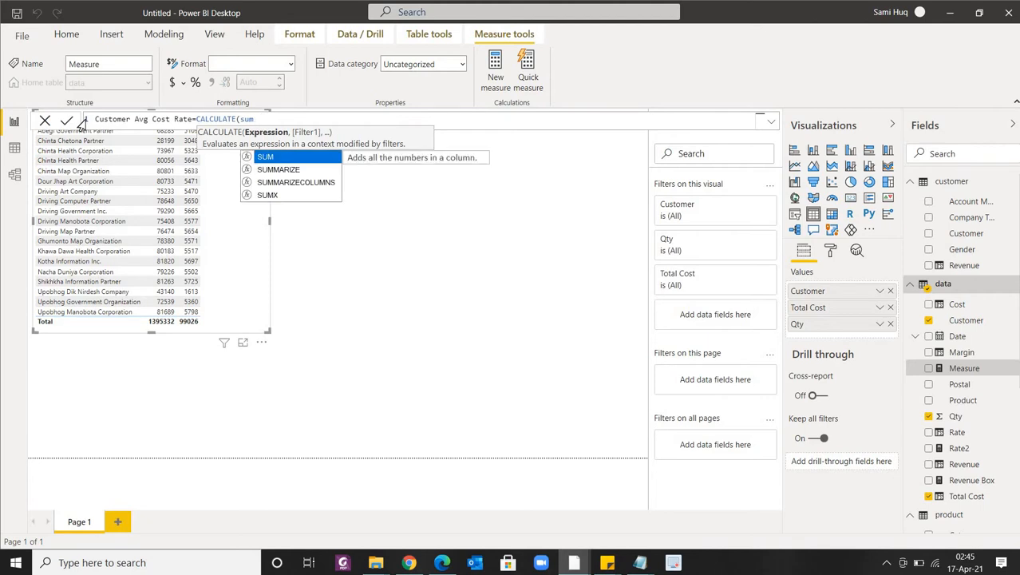
key(Tab)
text(co)
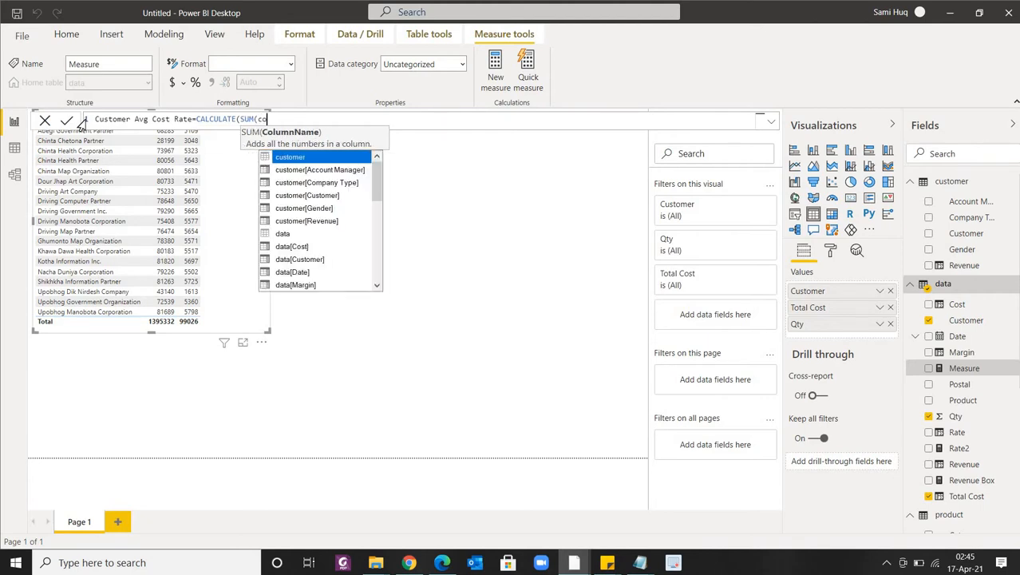
text(st)
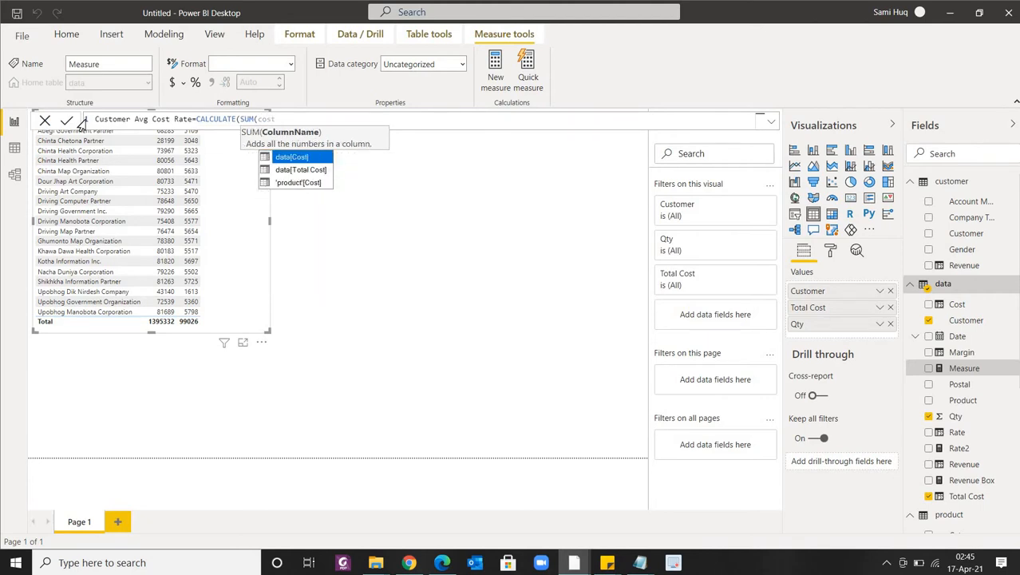
key(Down)
key(Tab)
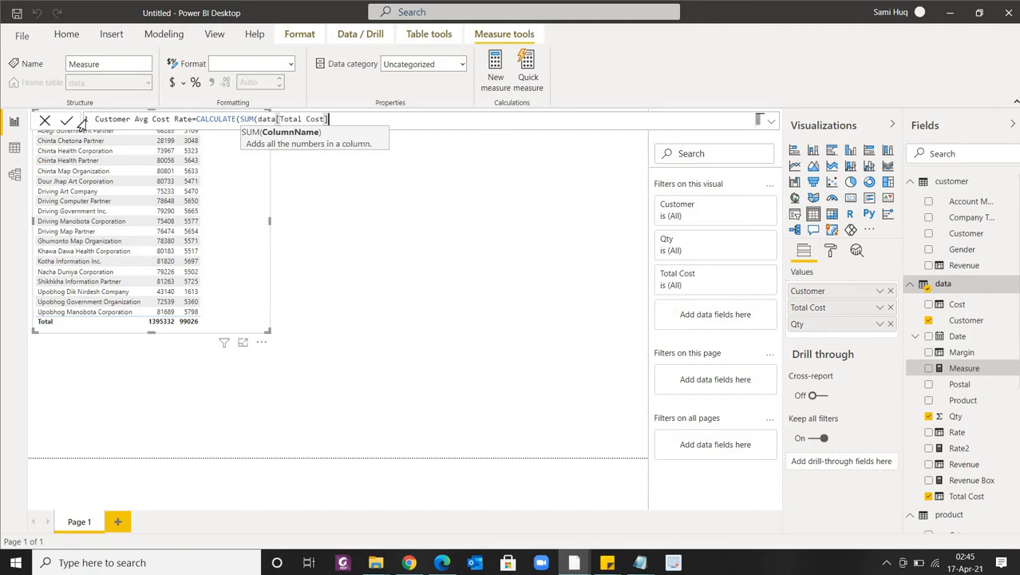
text())
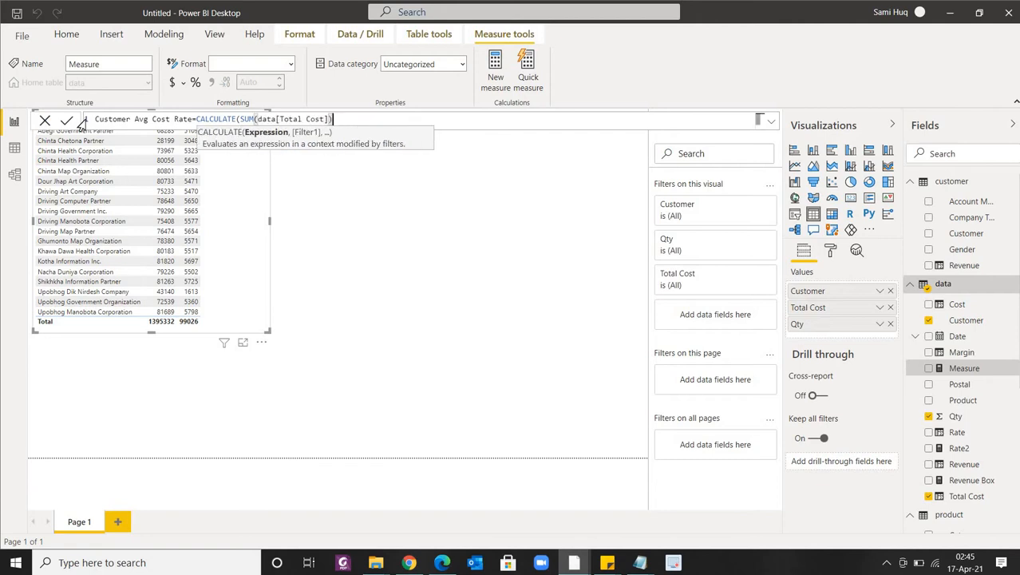
Complete the Customer Avg Cost Rate formula by dividing by SUM(data[Qty]), close the parentheses and commit the measure
text(/sum)
key(BackSpace)
key(Tab)
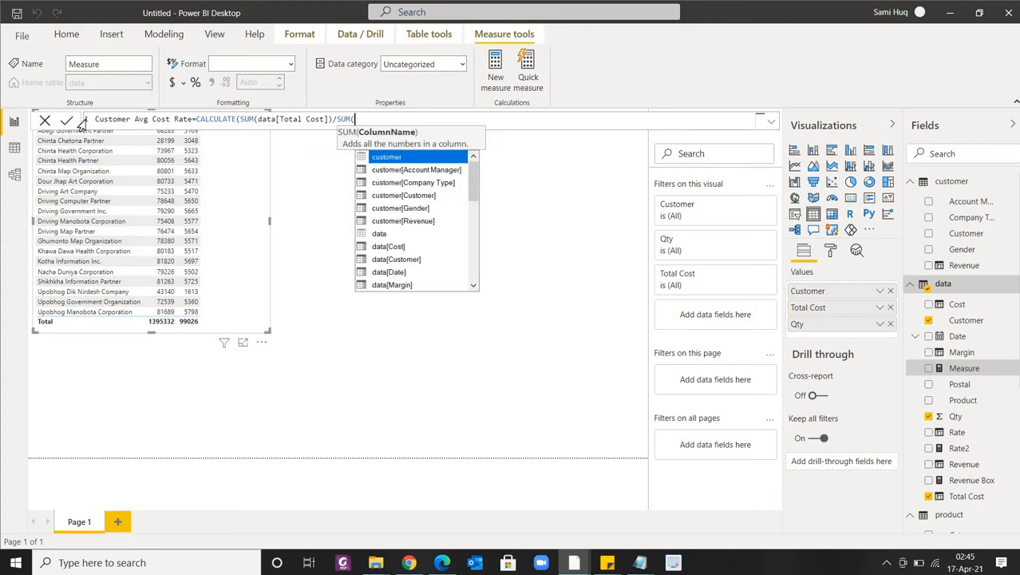
text(data[Qty])
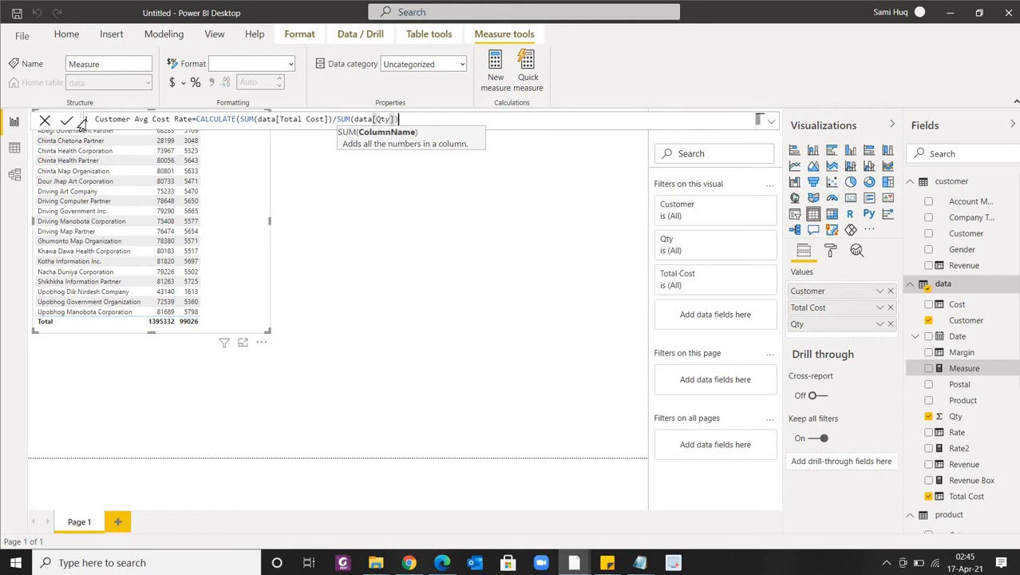
text()))
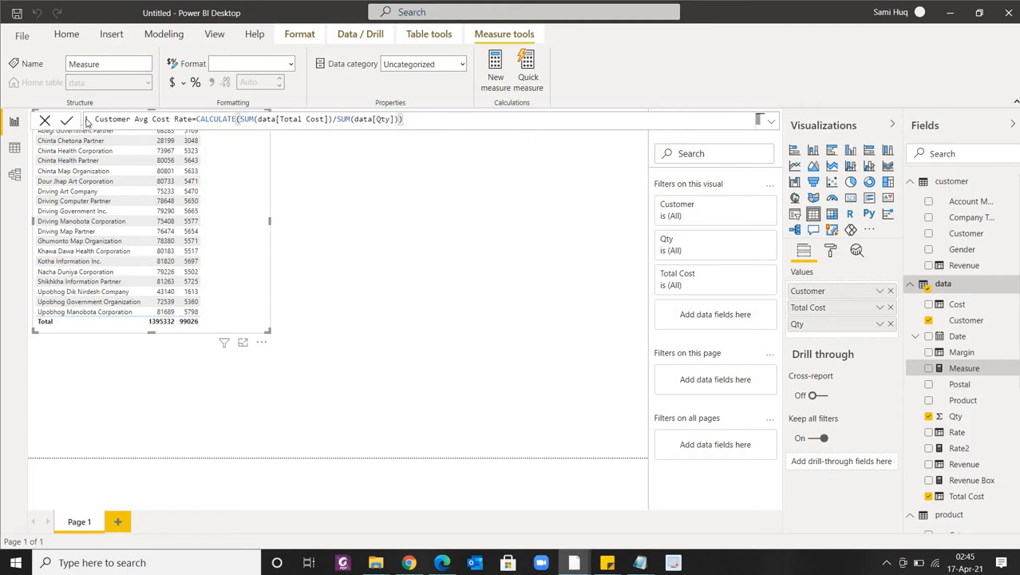
key(Return)
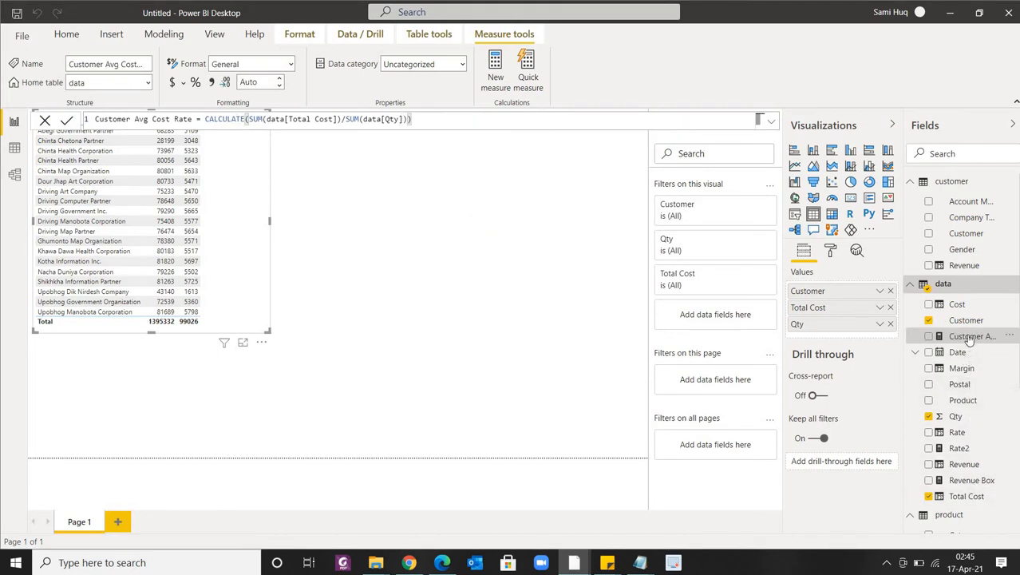
Add the Customer Avg Cost Rate measure to the table visual, enlarge the visual and move it slightly down the page
drag(969, 339, 257, 198)
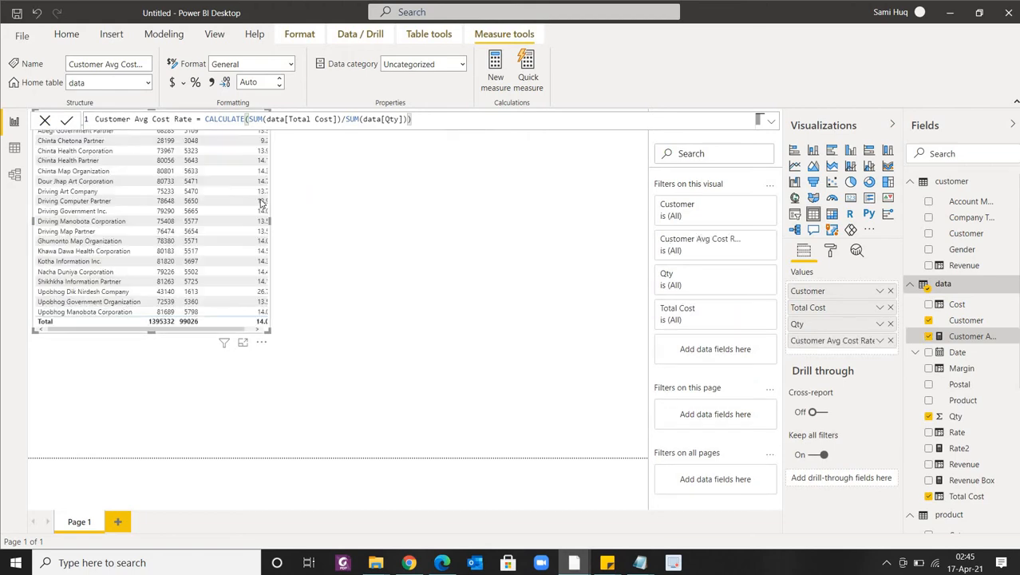
drag(270, 331, 374, 363)
drag(339, 299, 346, 334)
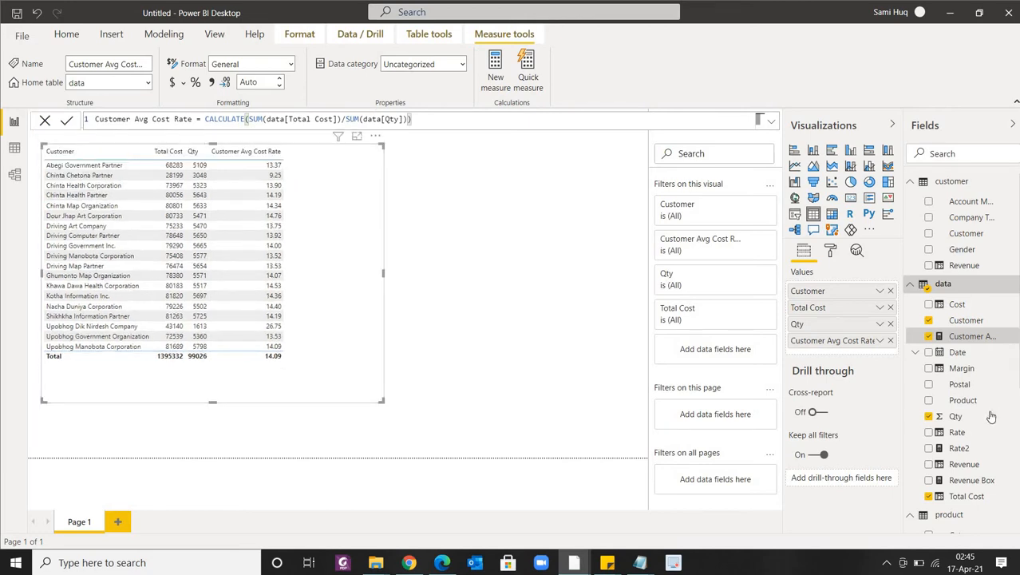
click(913, 184)
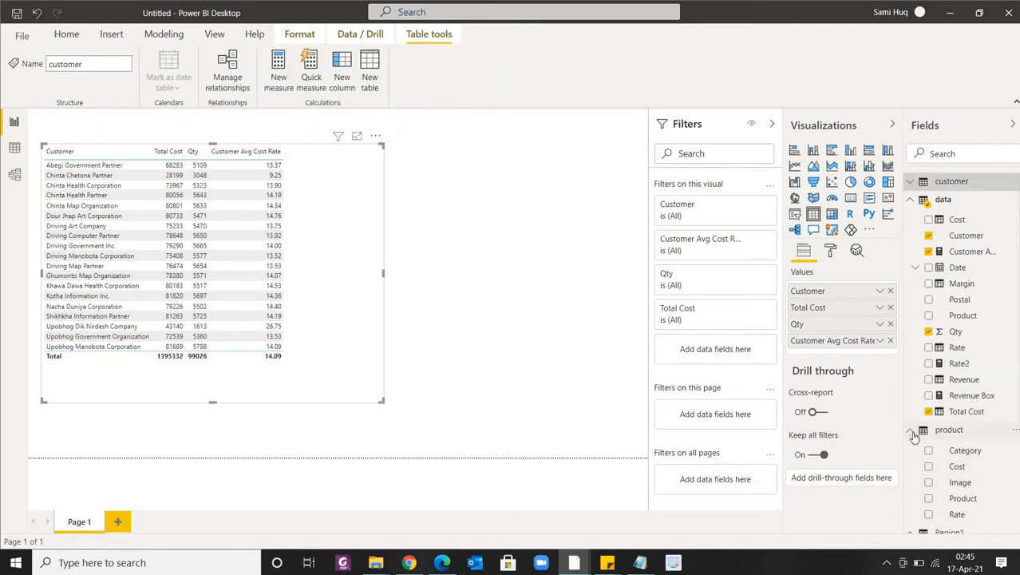
click(912, 431)
drag(577, 204, 583, 205)
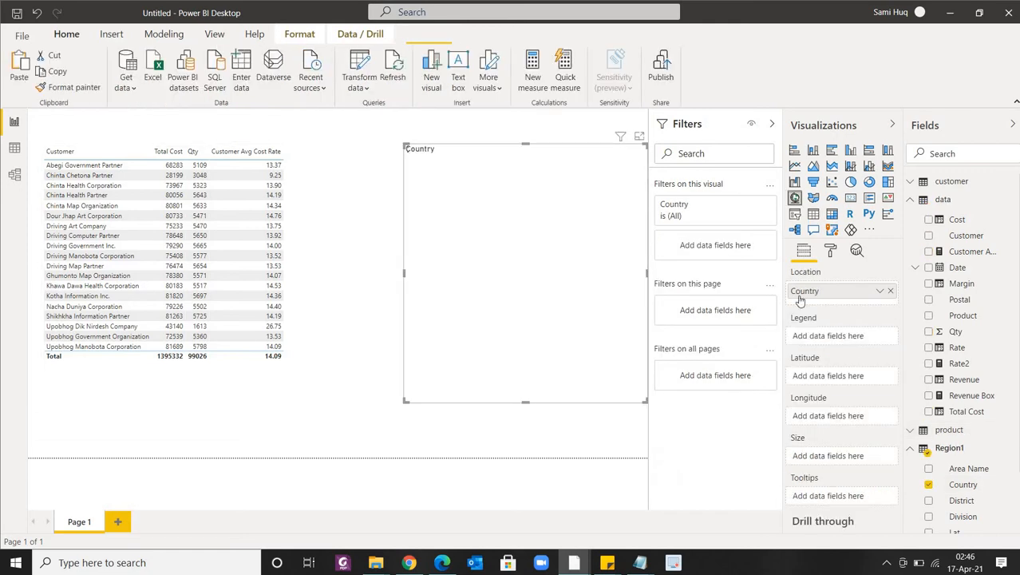
click(891, 292)
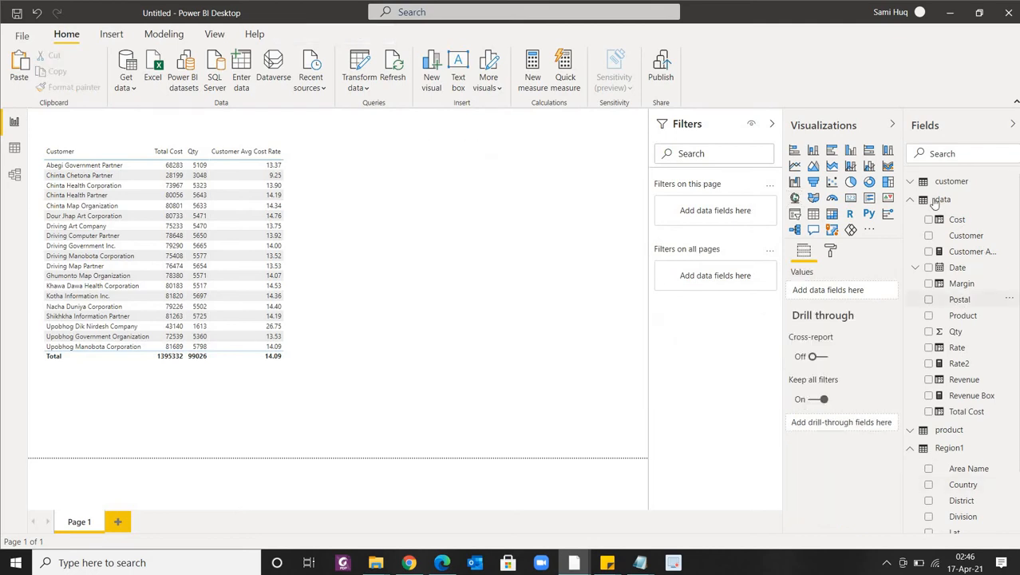
key(Delete)
Add a slicer for the customer table's Account Manager field beside the table visual
click(912, 199)
click(912, 182)
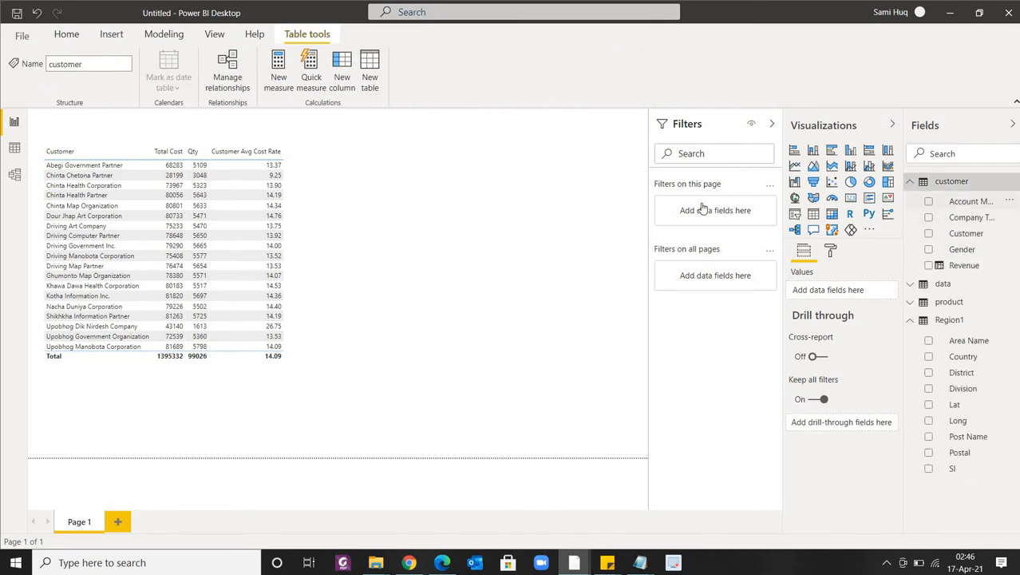
drag(702, 209, 547, 200)
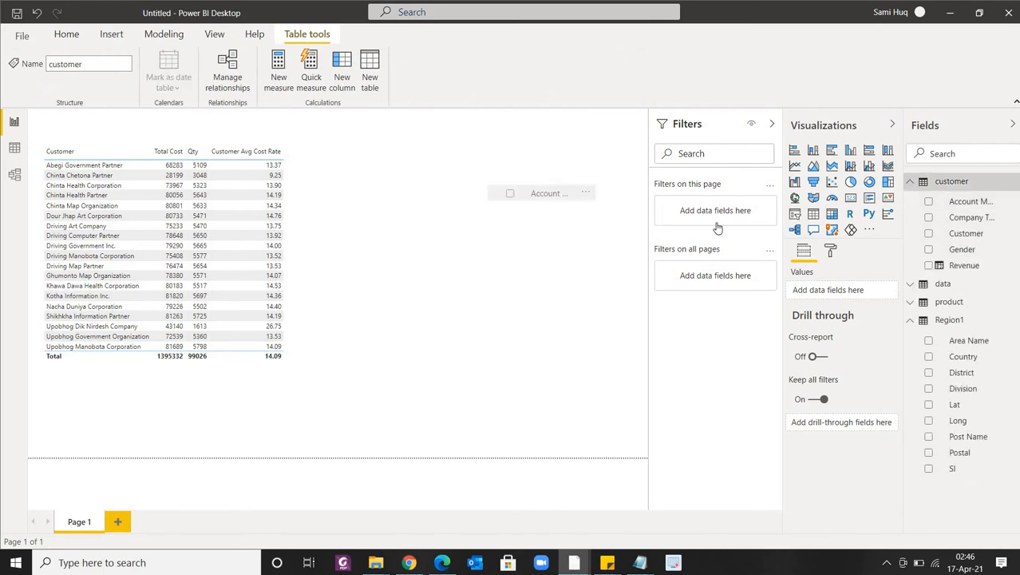
click(796, 215)
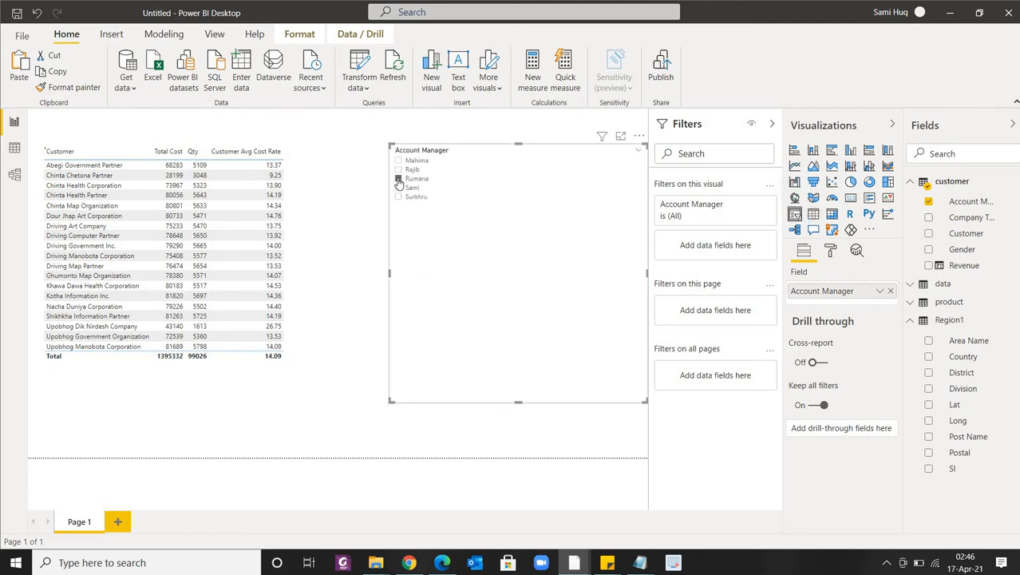
Filter the table by two different account managers in turn and shorten the Account Manager slicer to fit its list
click(398, 181)
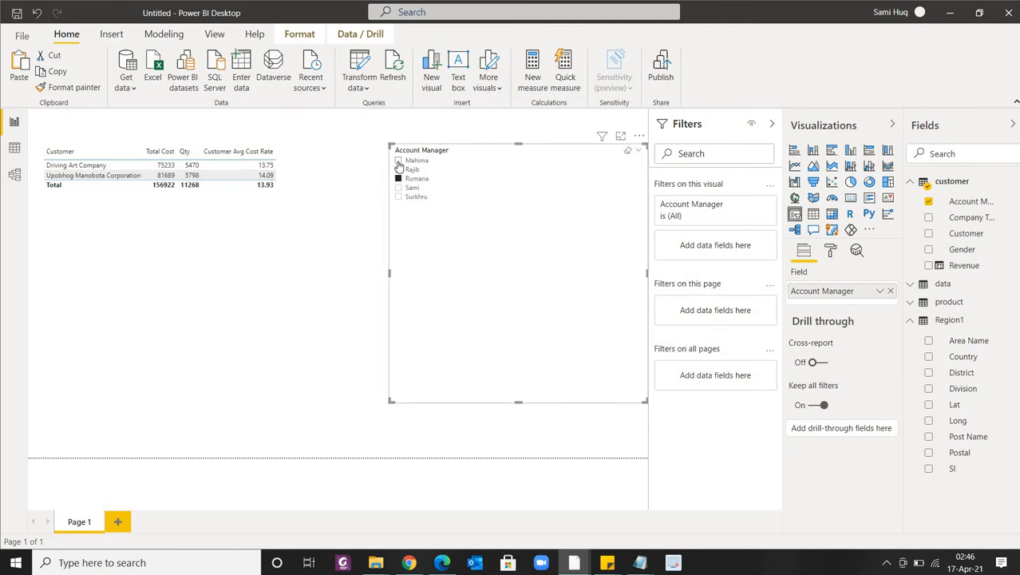
click(399, 161)
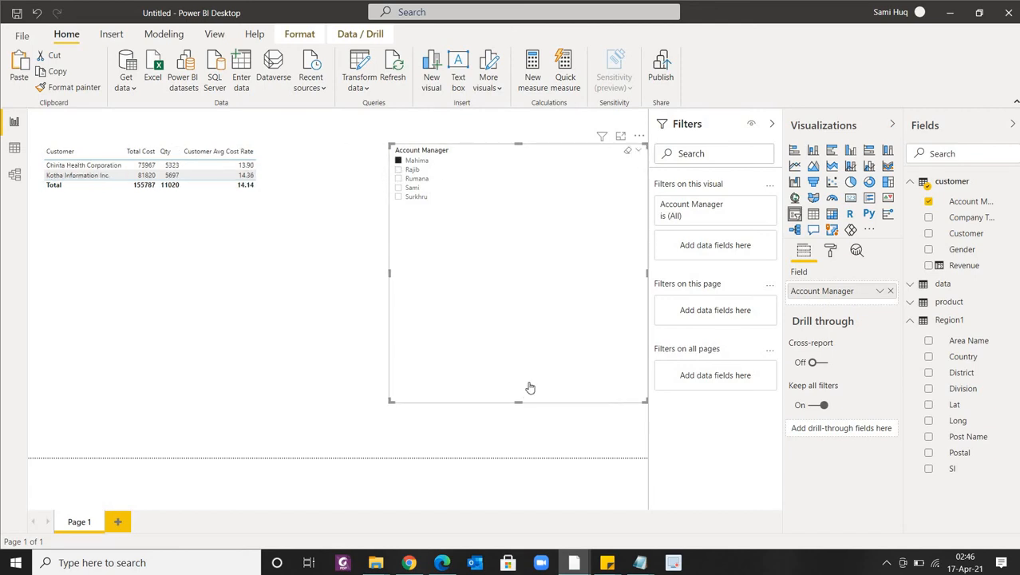
drag(519, 402, 530, 280)
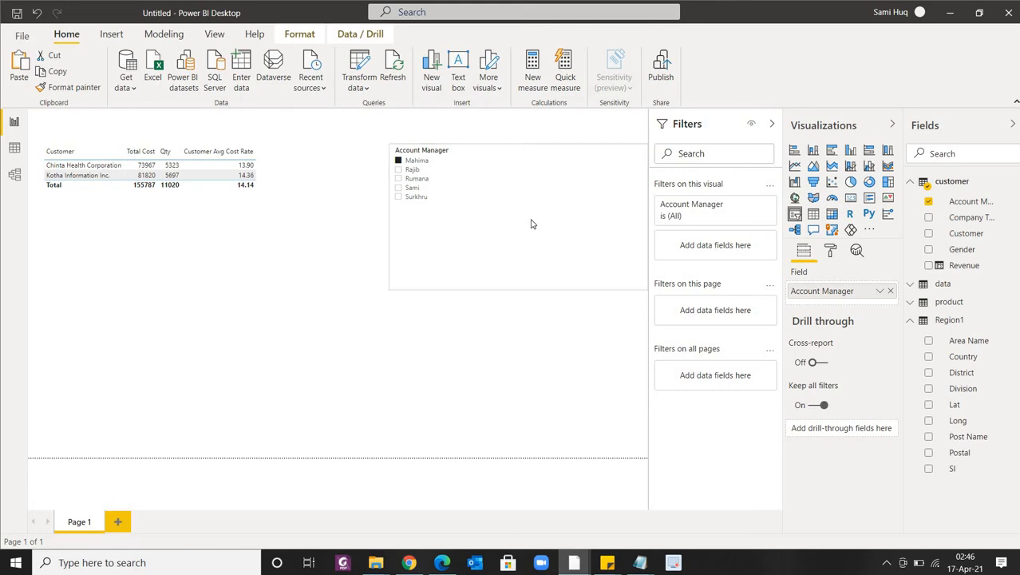
drag(532, 224, 532, 205)
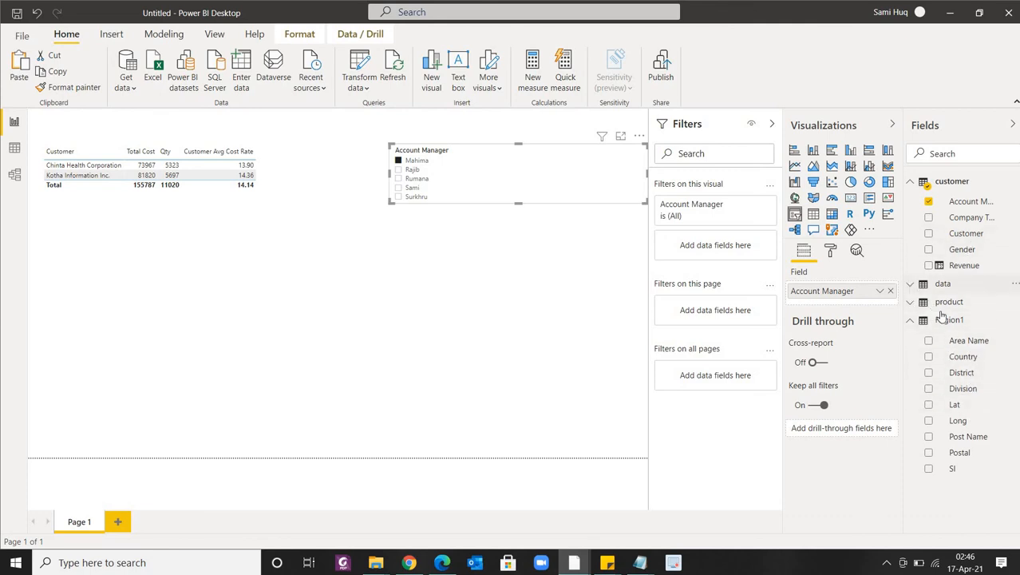
Add a slicer for the data table's Product field below the Account Manager slicer and filter first by Diary, finally by Box
click(943, 283)
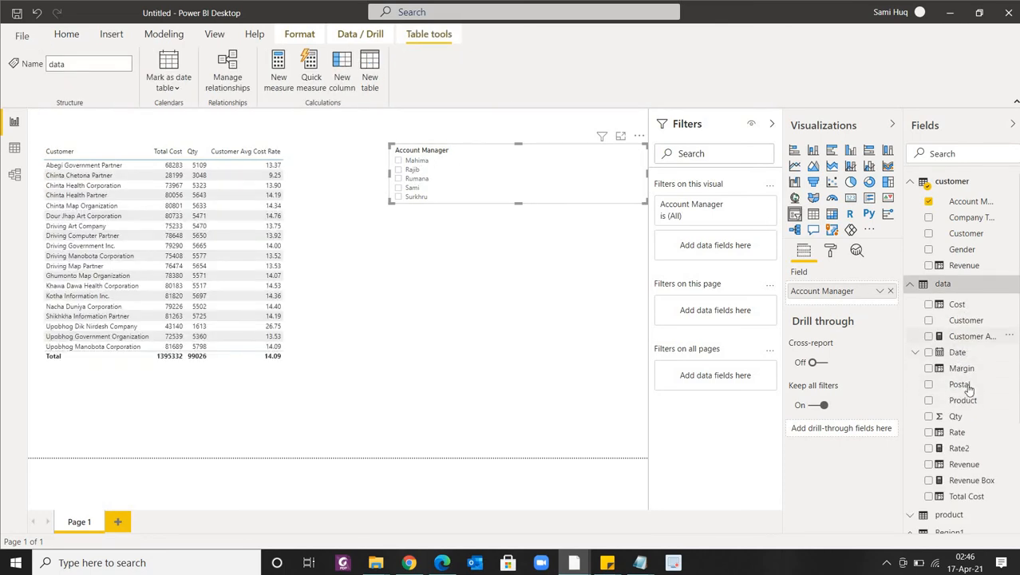
drag(967, 406, 464, 254)
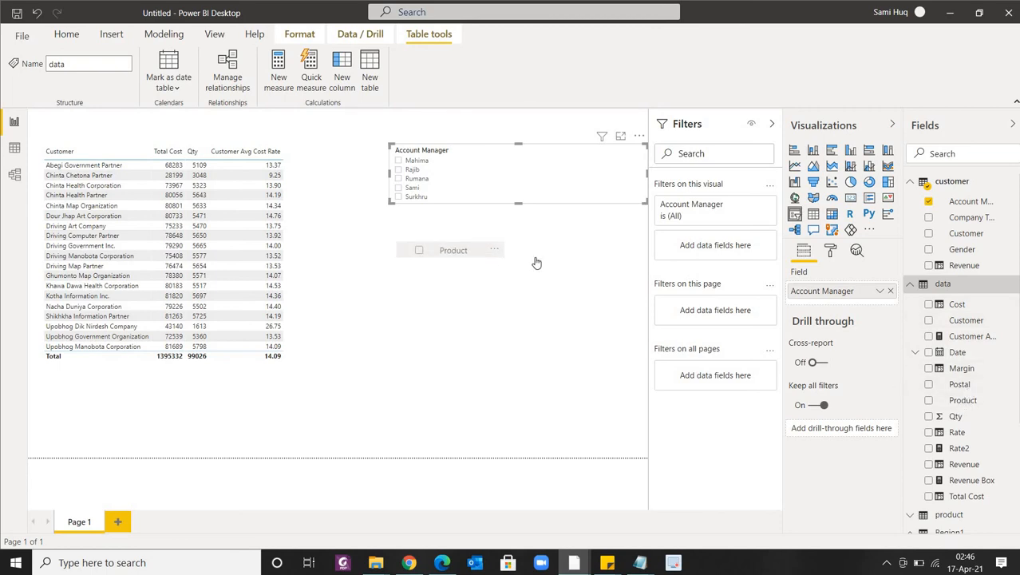
click(796, 216)
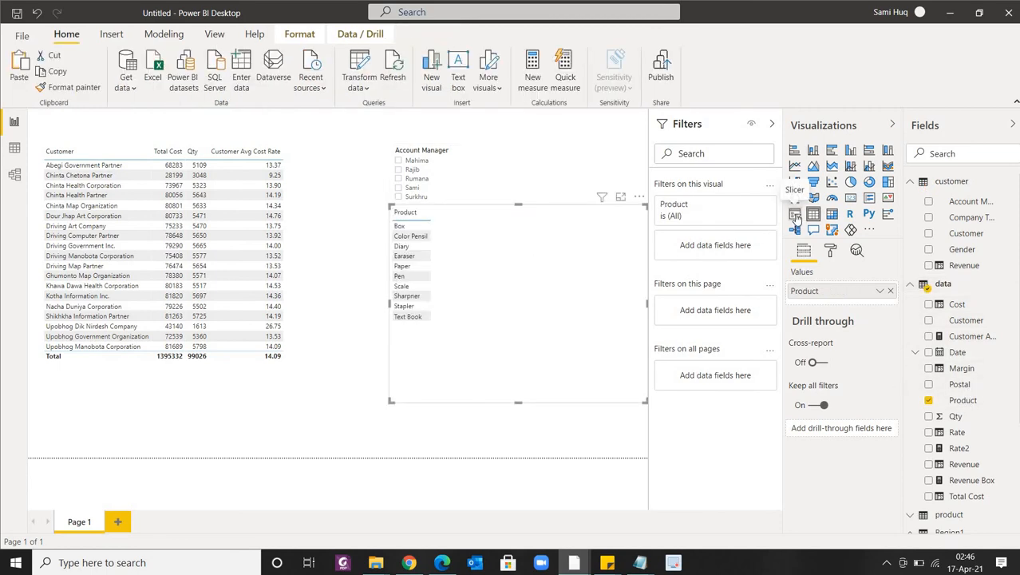
click(400, 241)
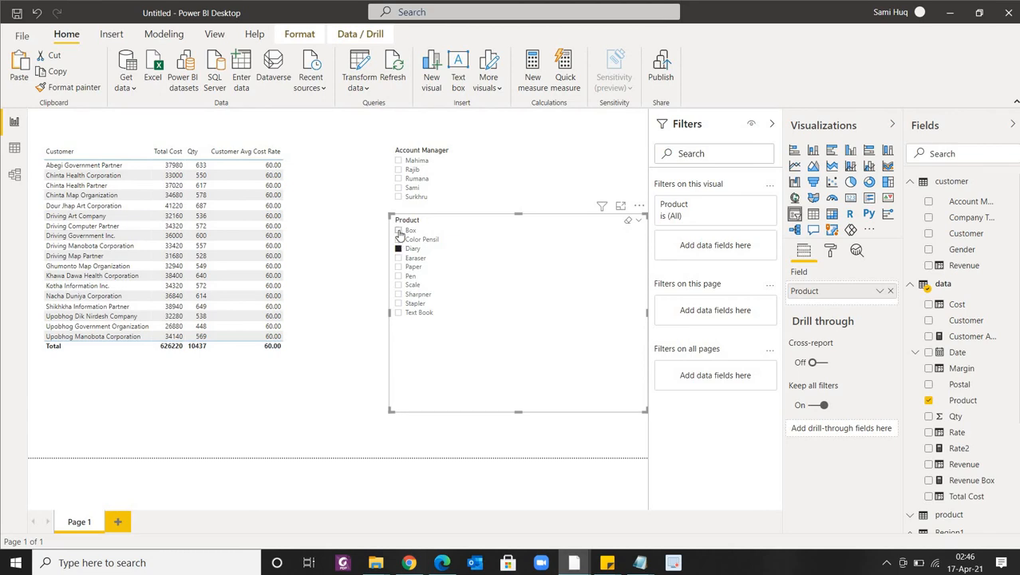
click(399, 231)
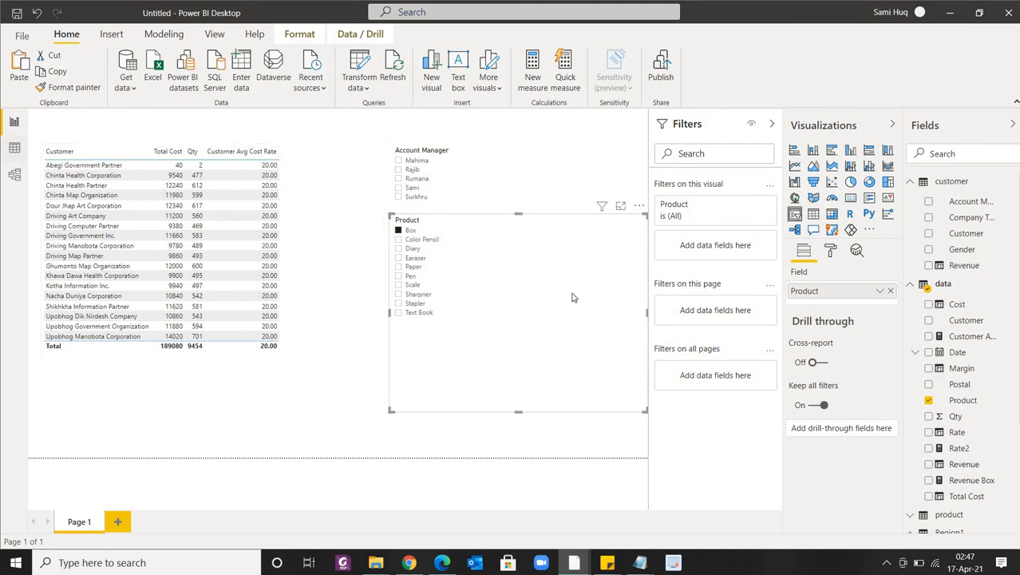
Check the Box row's Rate and Cost in the product table's data, then return to the report's table visual
click(14, 148)
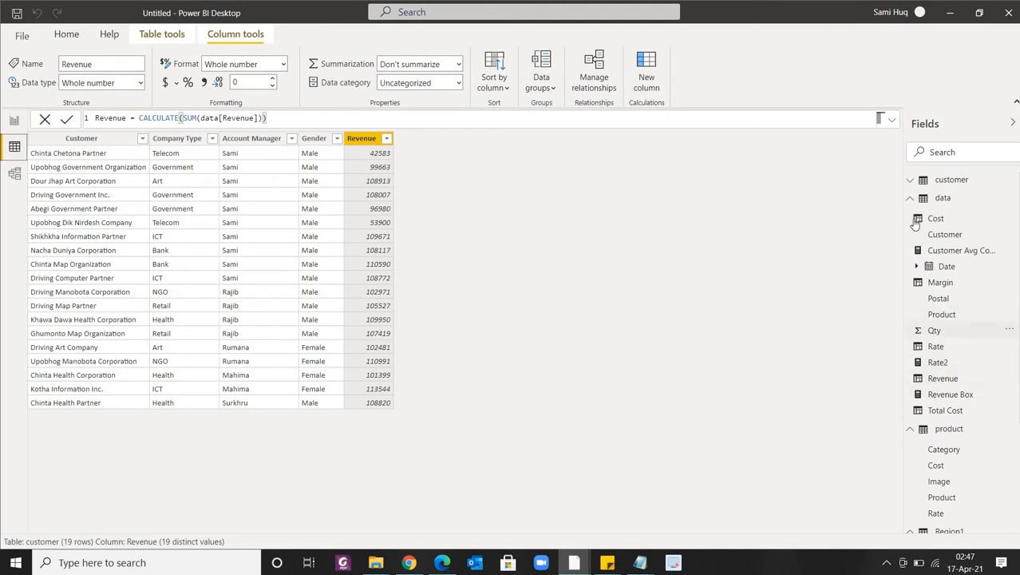
click(945, 198)
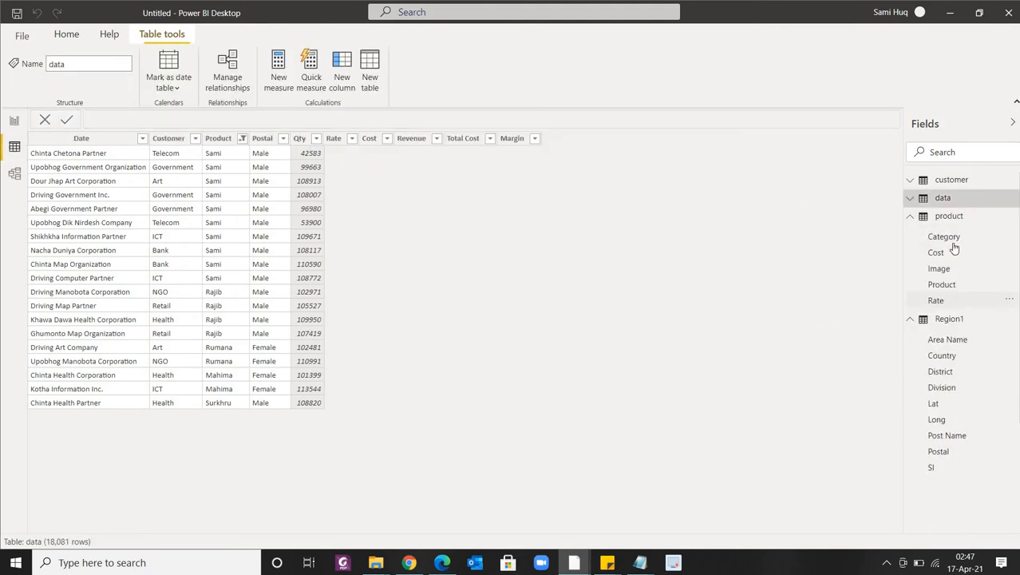
click(951, 218)
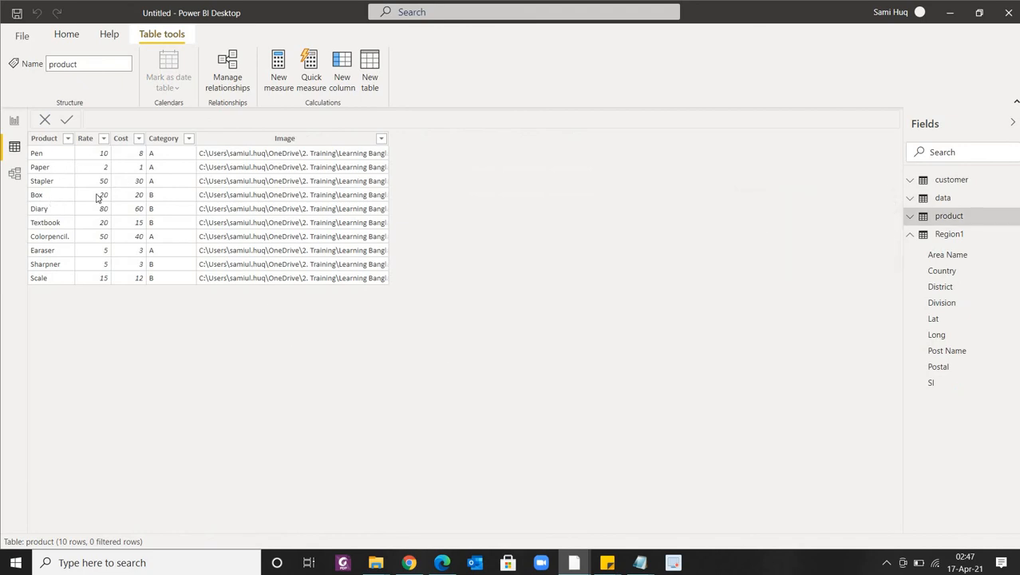
click(97, 197)
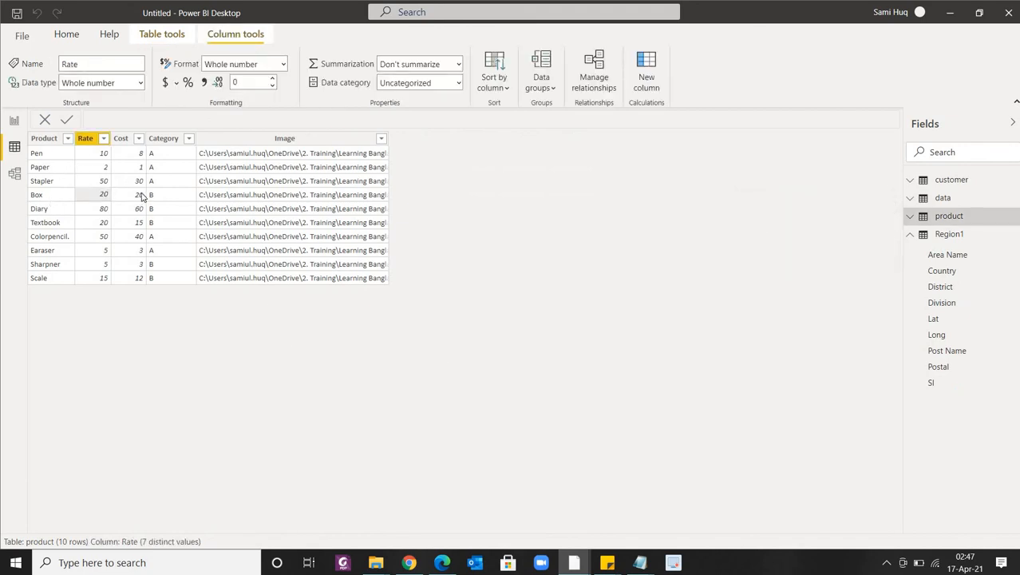
click(15, 124)
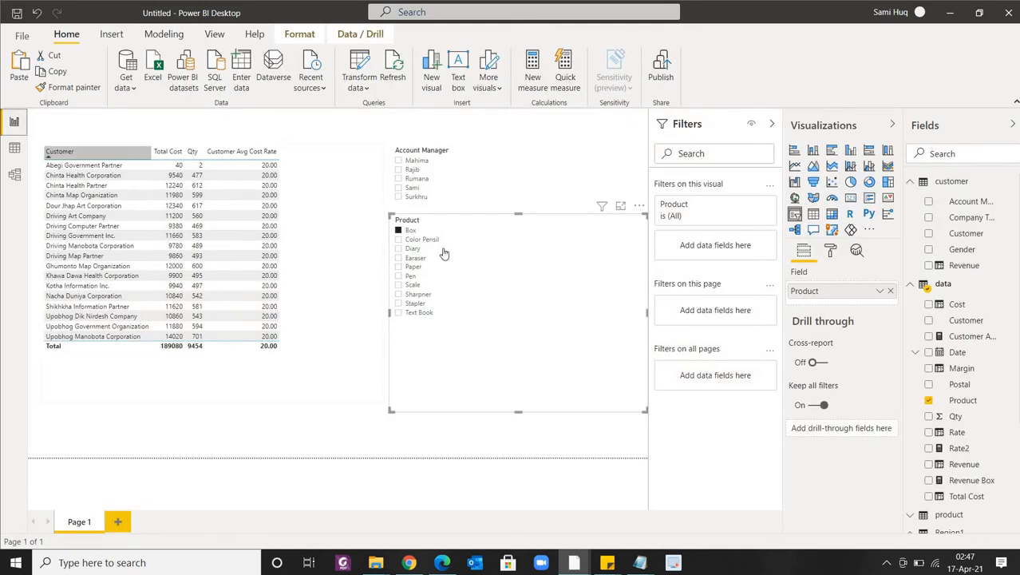
click(313, 212)
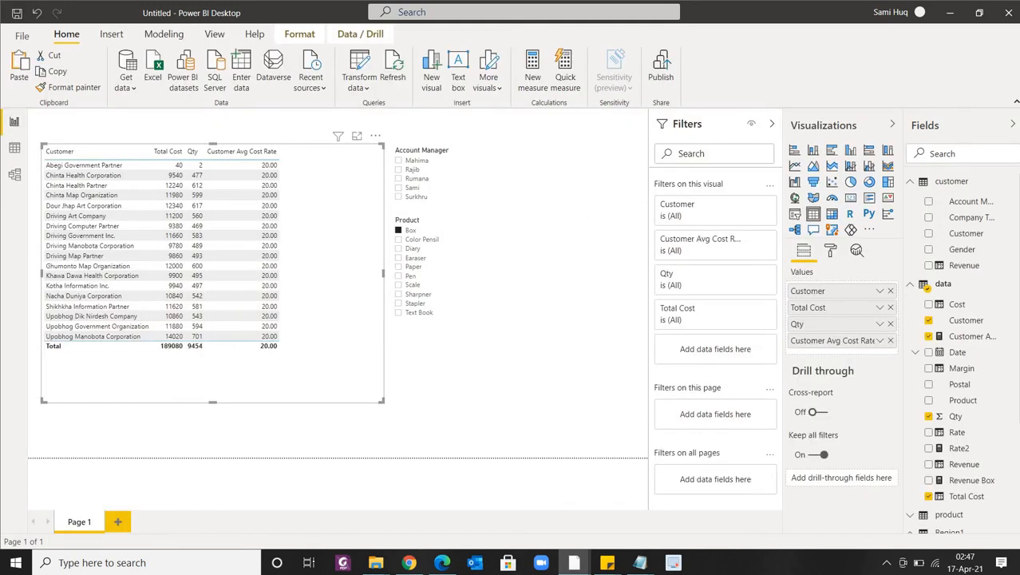